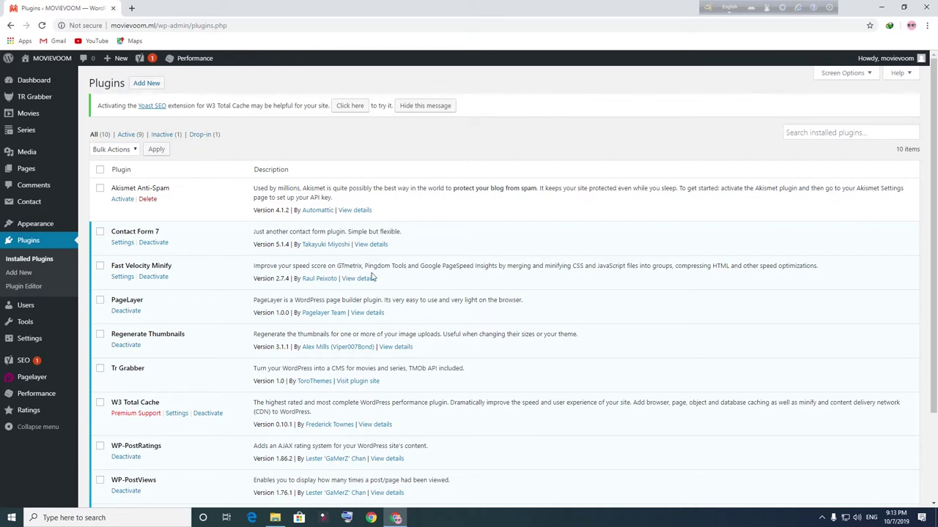
Search the plugin directory for "yoast" from the add-new-plugin page
left_click(24, 242)
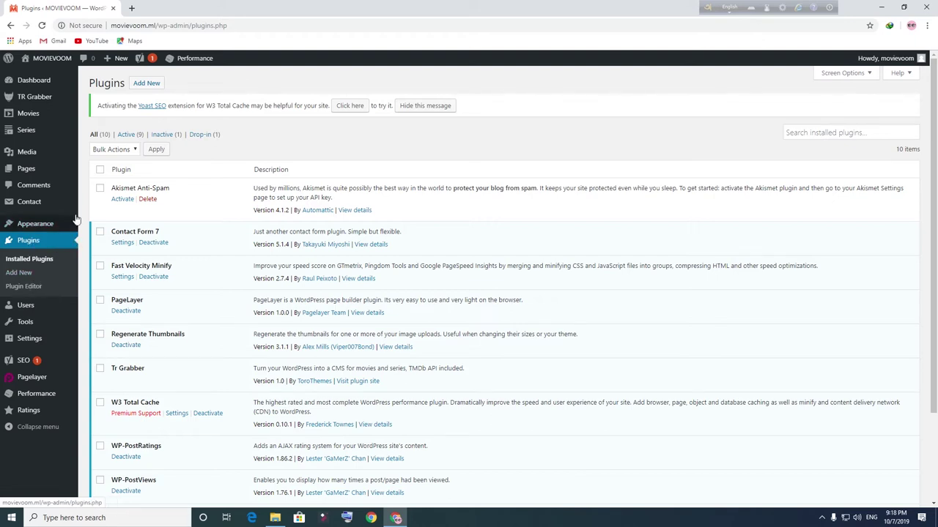
left_click(147, 83)
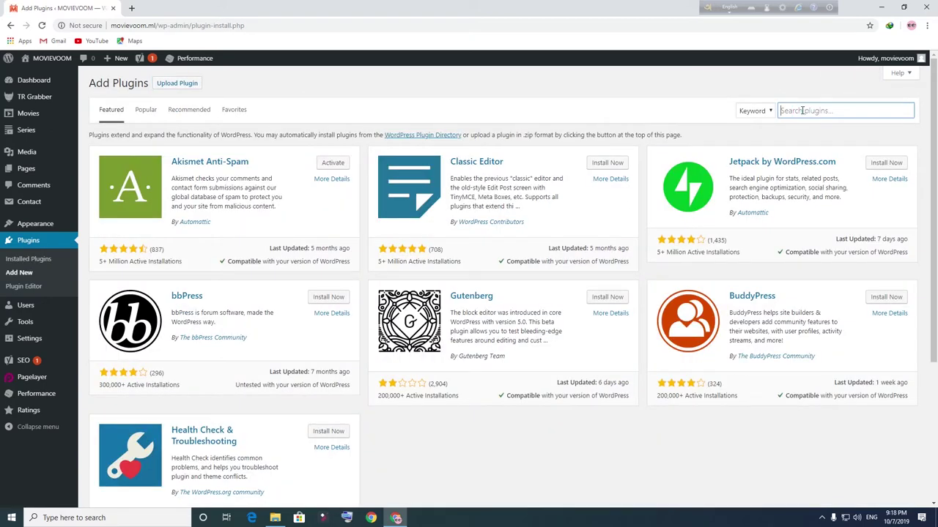
left_click(802, 109)
type("yoast")
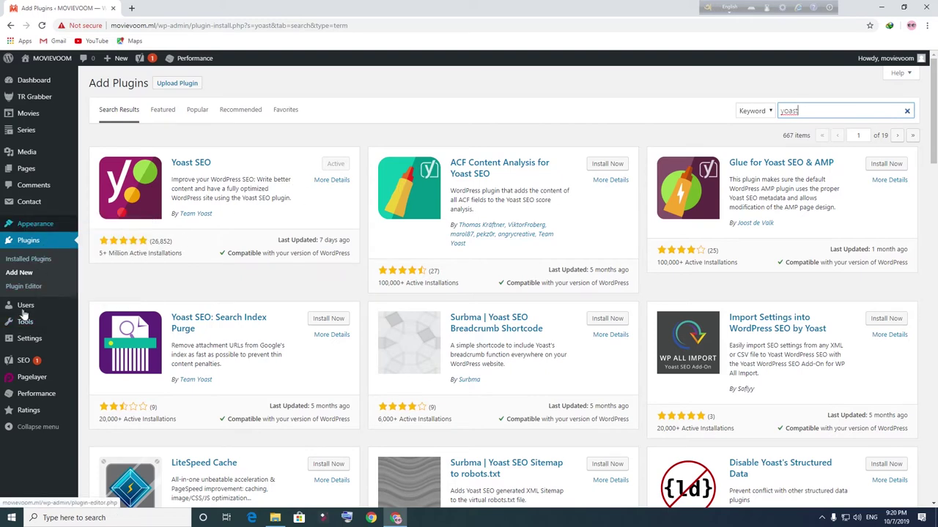
Open Yoast SEO's Search Appearance settings, and load the movievoom.ml homepage in a second browser tab
left_click(38, 364)
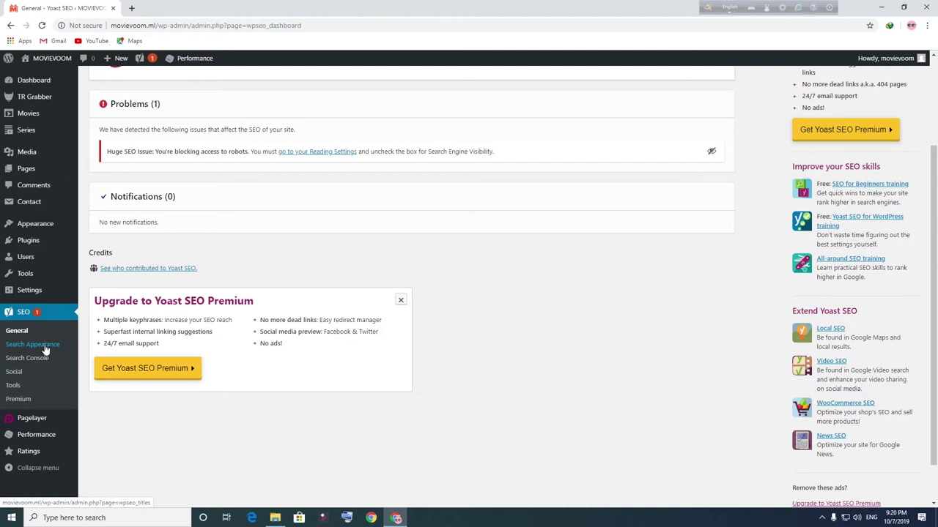
left_click(44, 347)
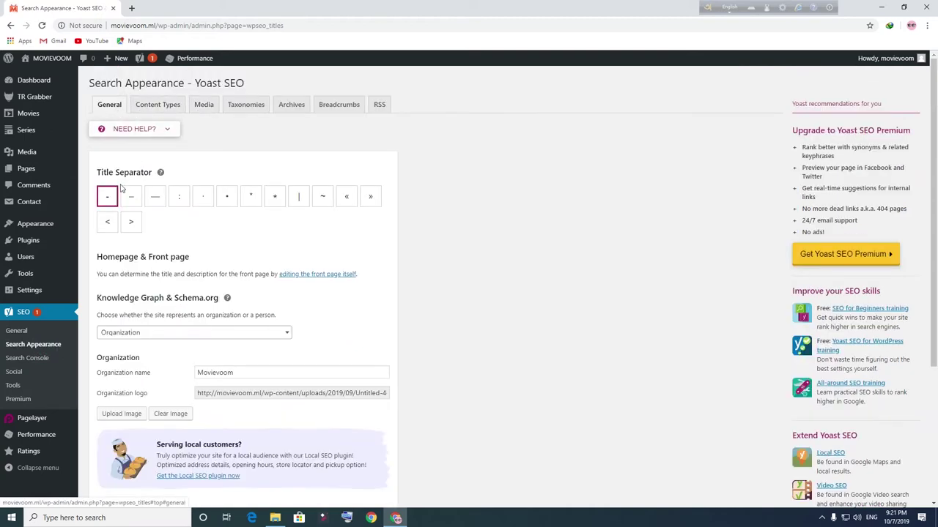
left_click(133, 8)
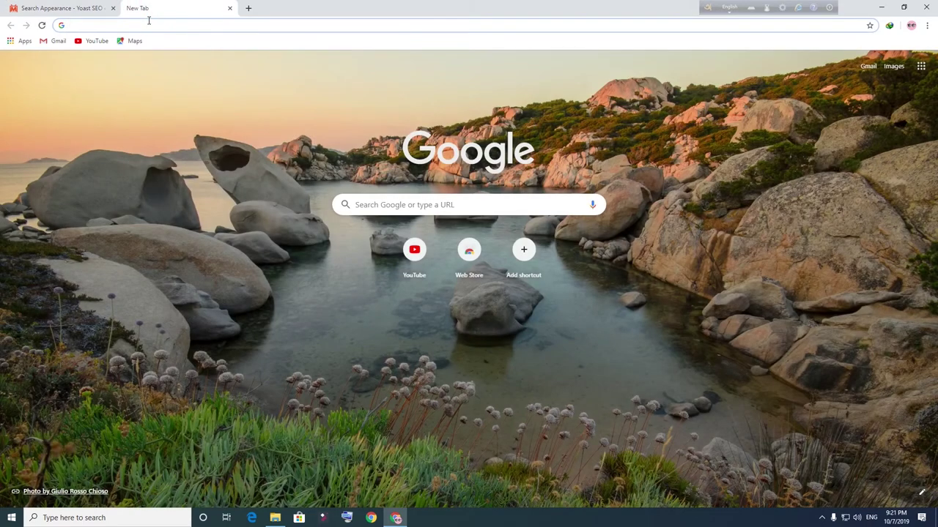
type("movievoom.ml")
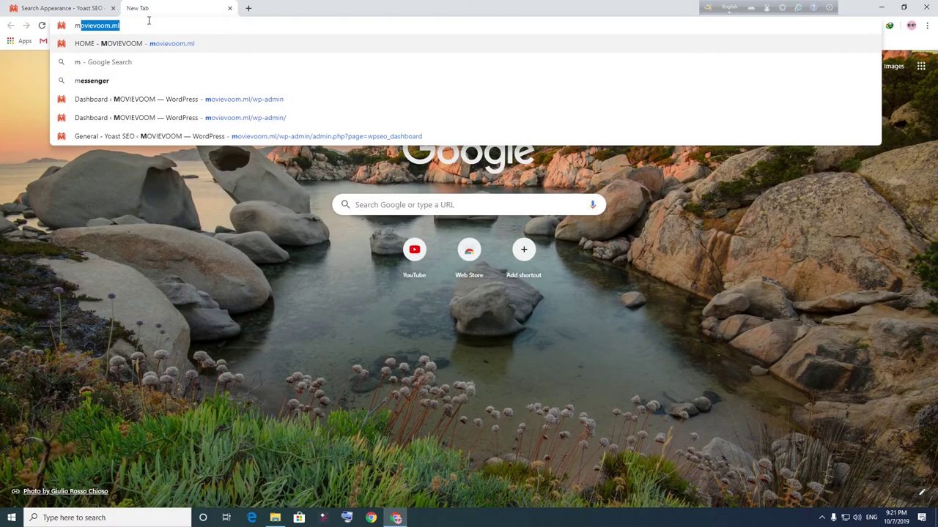
key("Return")
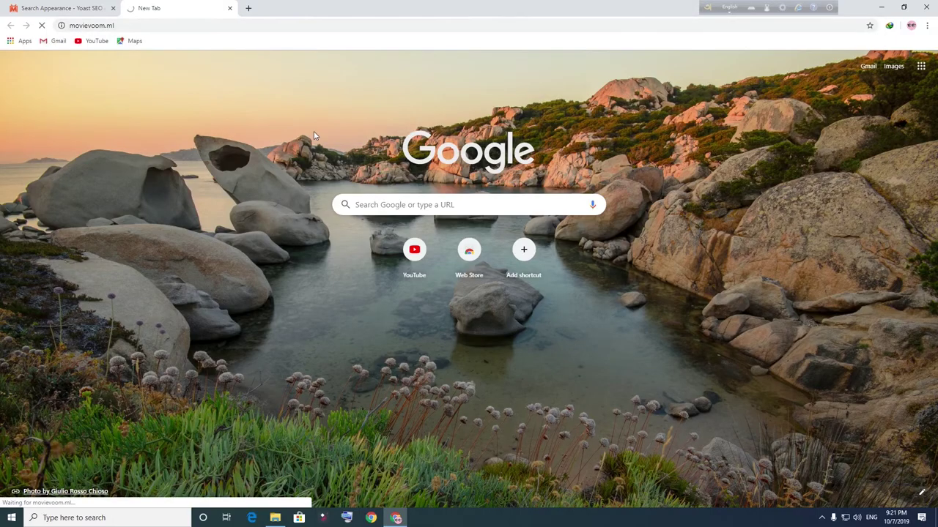
left_click(92, 8)
left_click(173, 8)
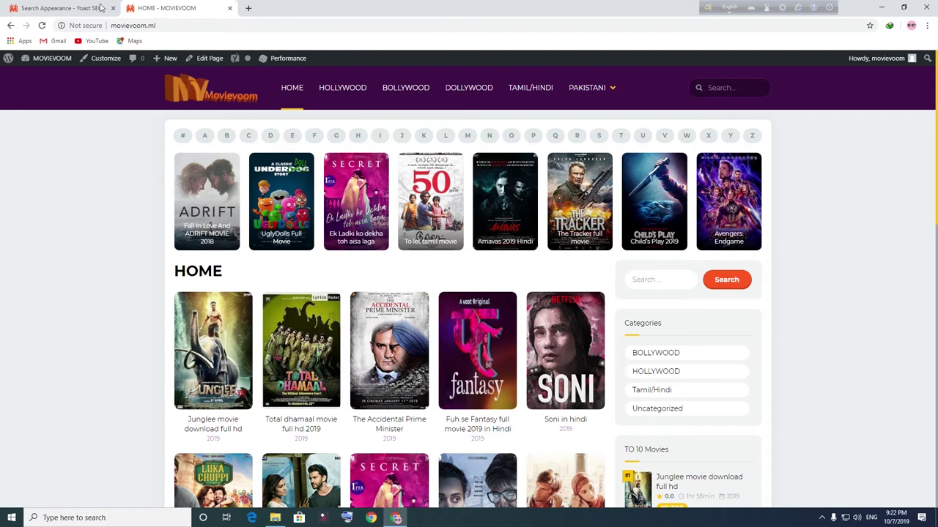
Try the vertical bar "|" as the title separator and compare it with the homepage's browser tab title
left_click(101, 8)
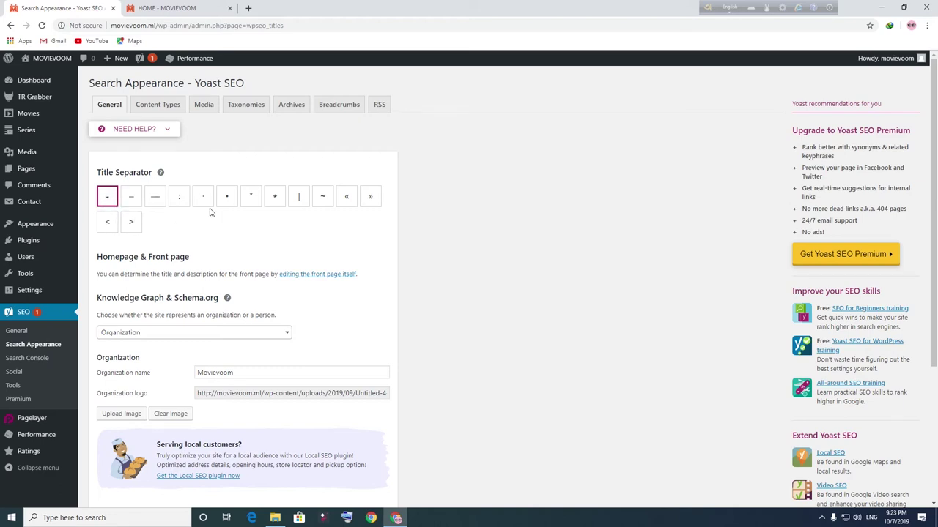
left_click(301, 197)
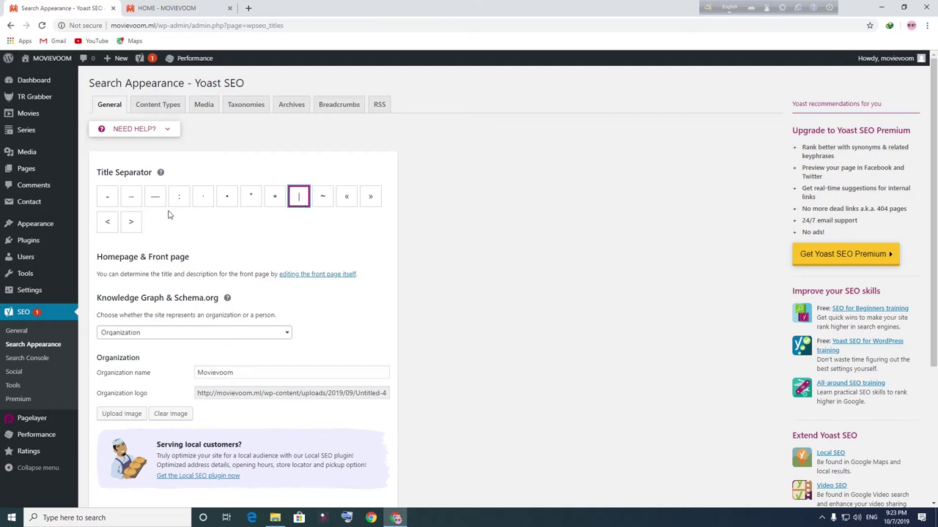
left_click(165, 8)
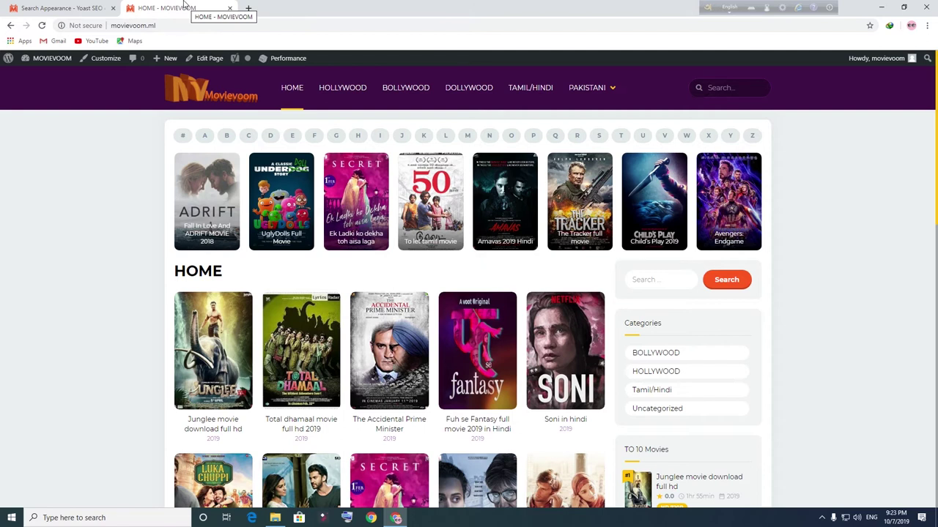
key("ctrl+shift+Tab")
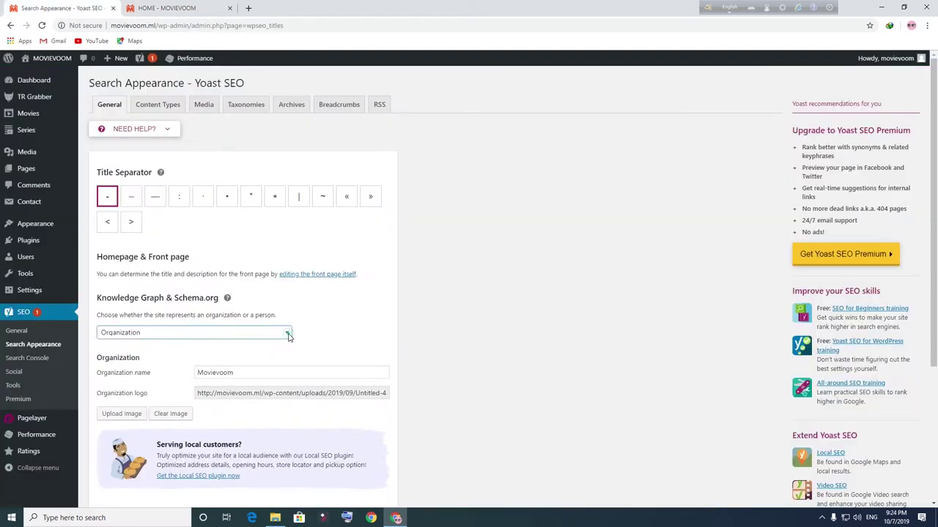
Choose Organization as what the site represents in the Knowledge Graph settings, and check the organization name field
left_click(287, 334)
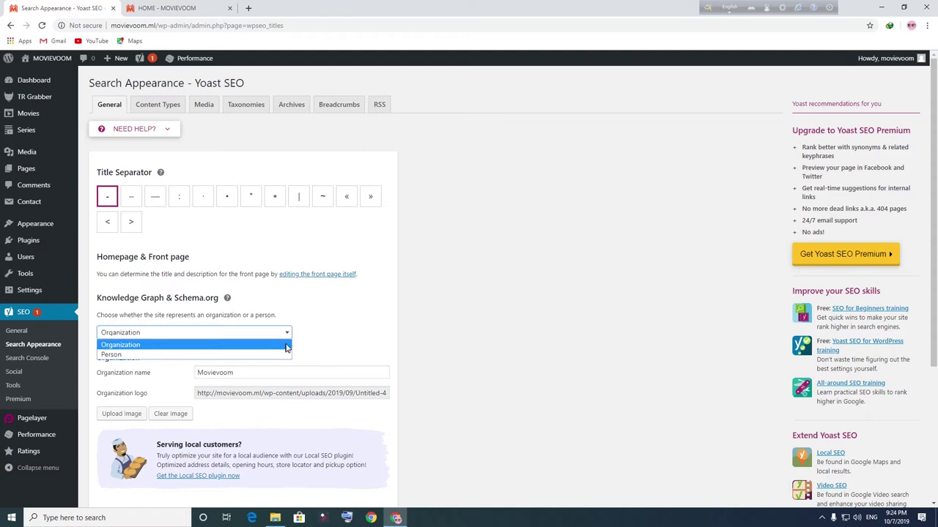
left_click(286, 345)
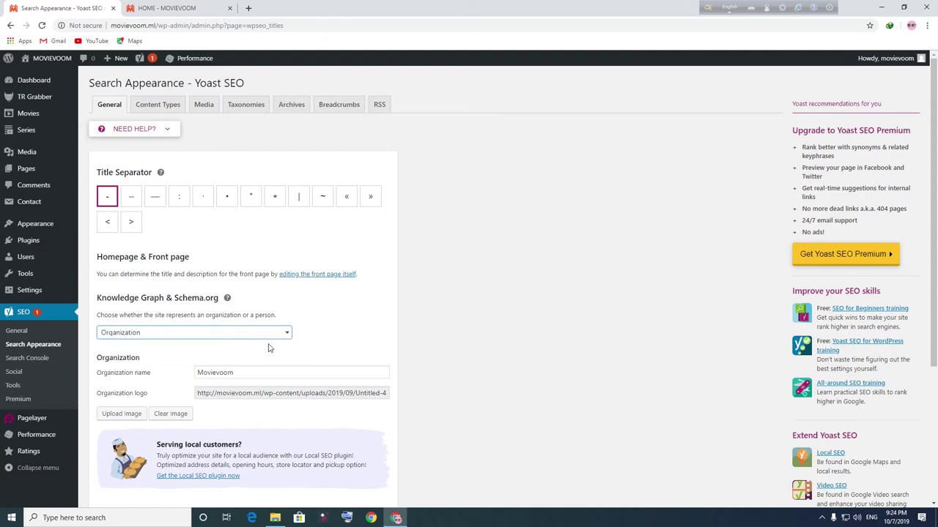
double_click(263, 375)
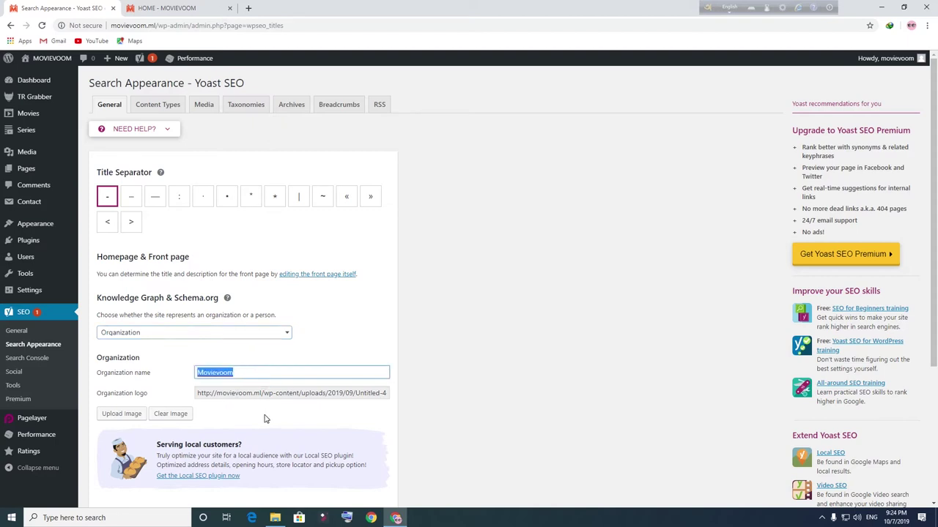
left_click(249, 372)
Examine the SEO title and meta description templates for Posts in the Content Types settings
scroll(247, 235, "down", 5)
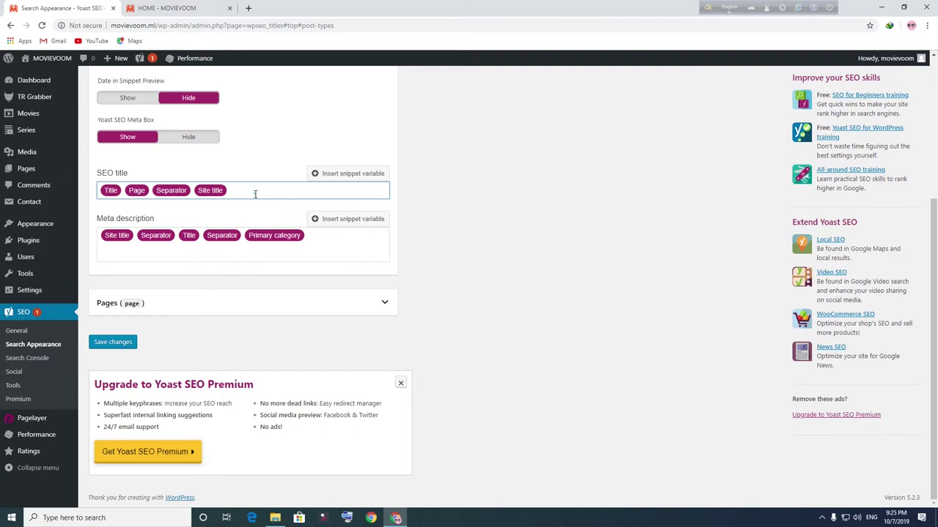
scroll(256, 192, "up", 5)
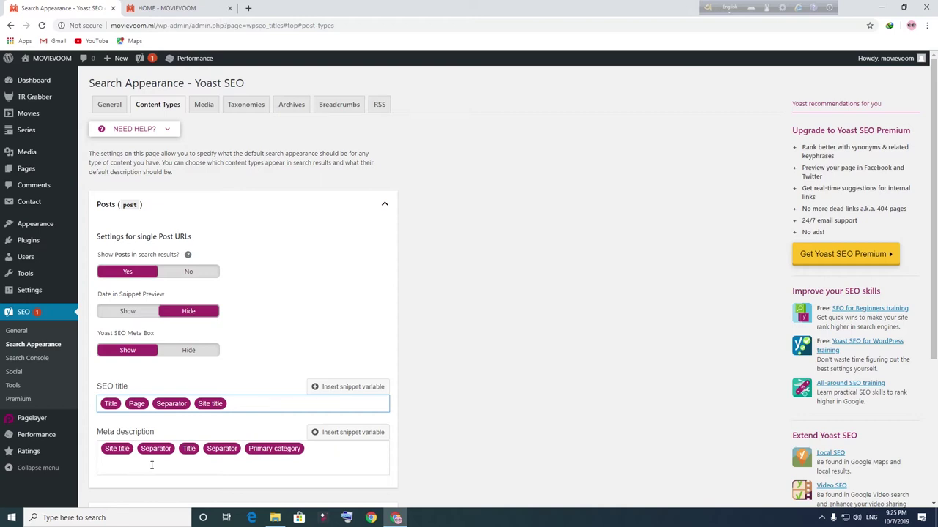
left_click(337, 462)
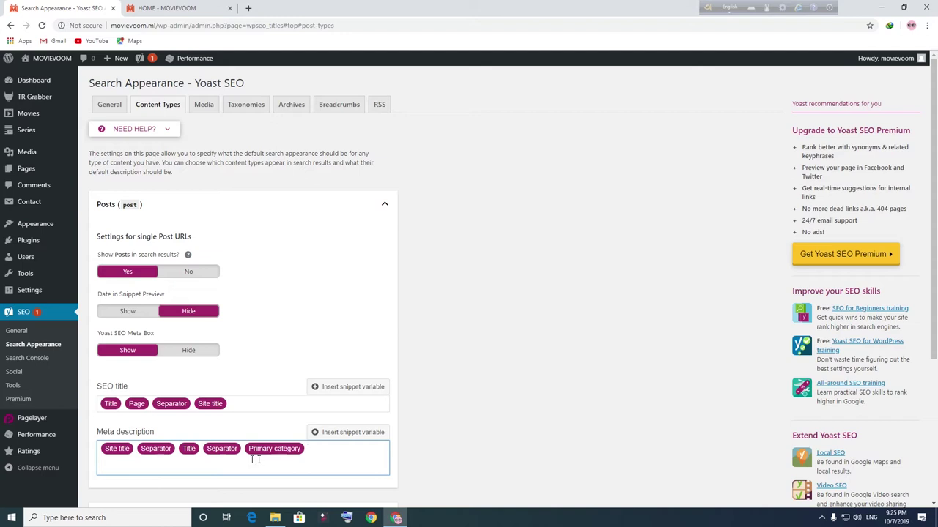
scroll(312, 466, "down", 3)
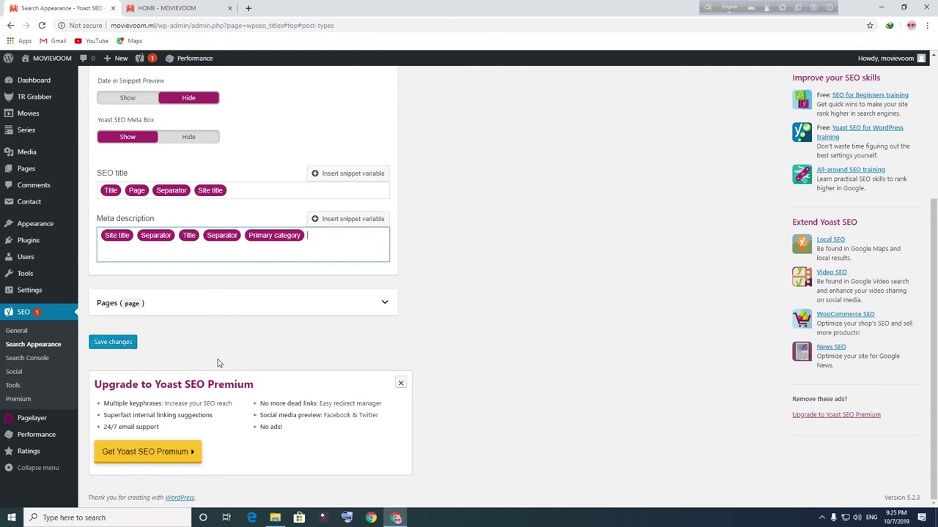
Fill the Pages meta description with the movie keyword text starting "Bollywood movies, Indian HD Films", include "panjabi movie" after "tamil movie", and save the changes
left_click(106, 304)
scroll(101, 311, "down", 2)
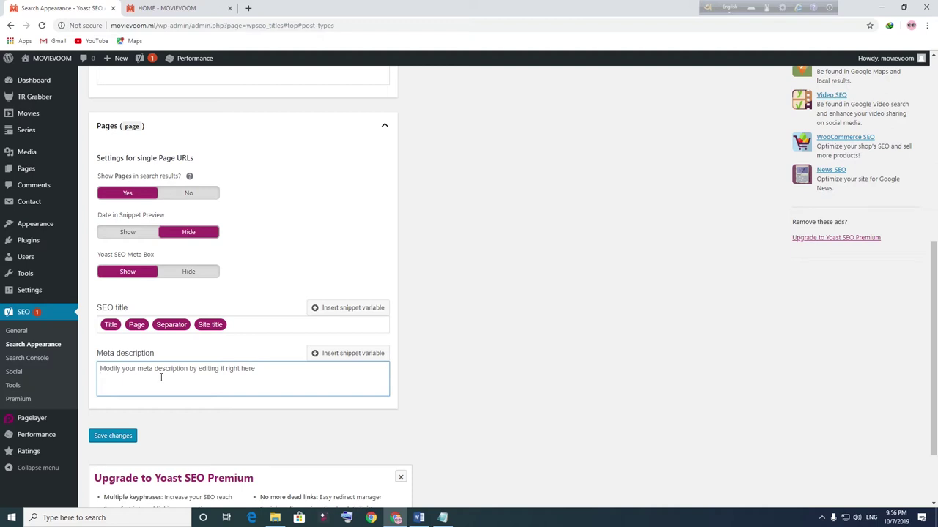
type("Bollywood movies, Indian HD Films best download site movievoom, bollywood movie full hd,new movie release,Hollywood latest movie,Tamil/Hindi online movie hd free, All bangla natok download,Dollywood new movie watch and download,hindi movie online, Hollywood movie watch, tamil movie,hd movie download,Pakistani movie online,best download site movievoom.ml")
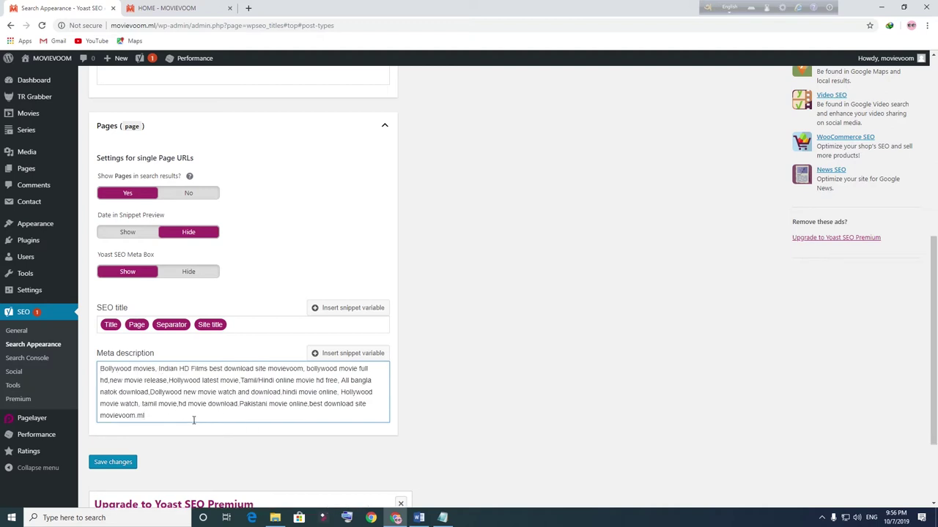
double_click(309, 399)
scroll(283, 259, "down", 1)
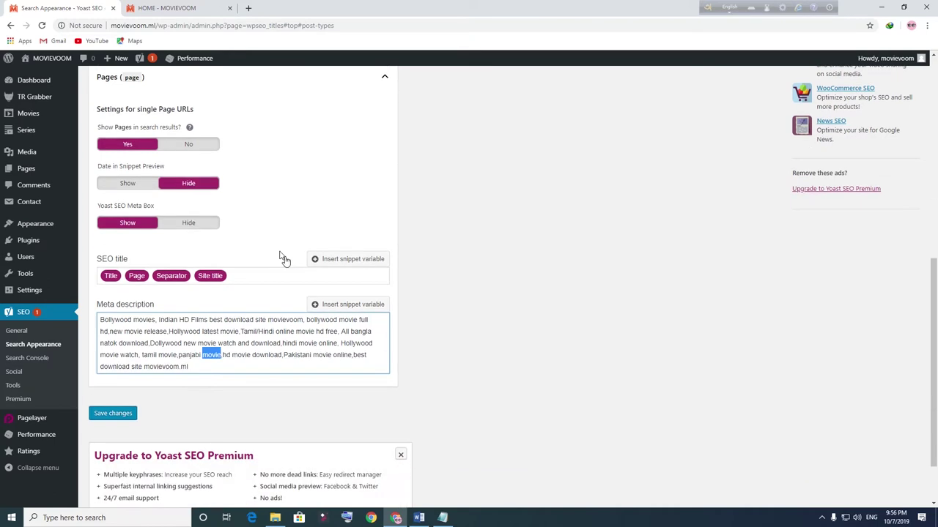
scroll(272, 224, "up", 5)
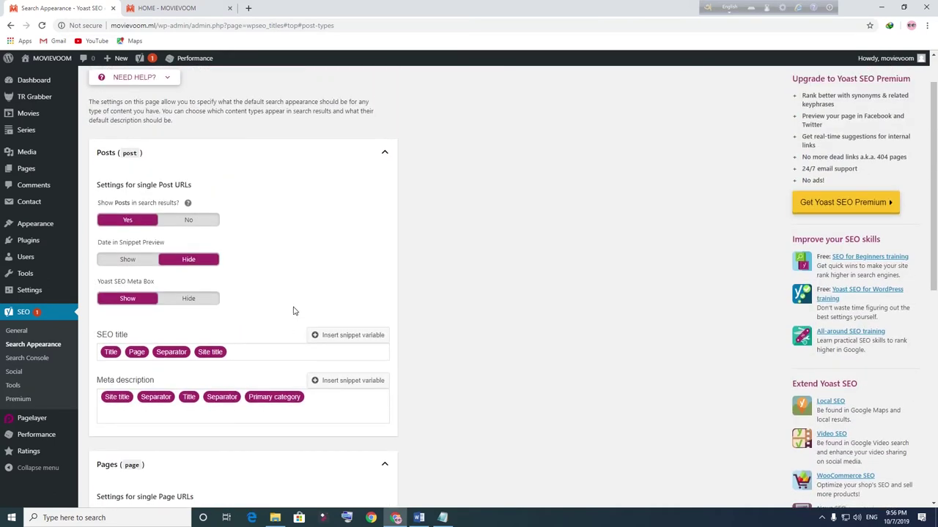
scroll(293, 310, "down", 3)
scroll(278, 396, "down", 4)
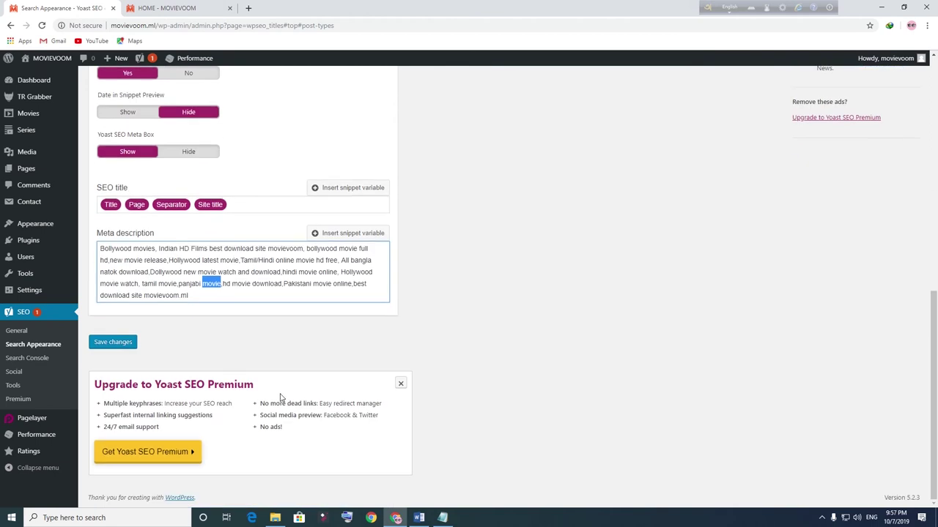
left_click(103, 344)
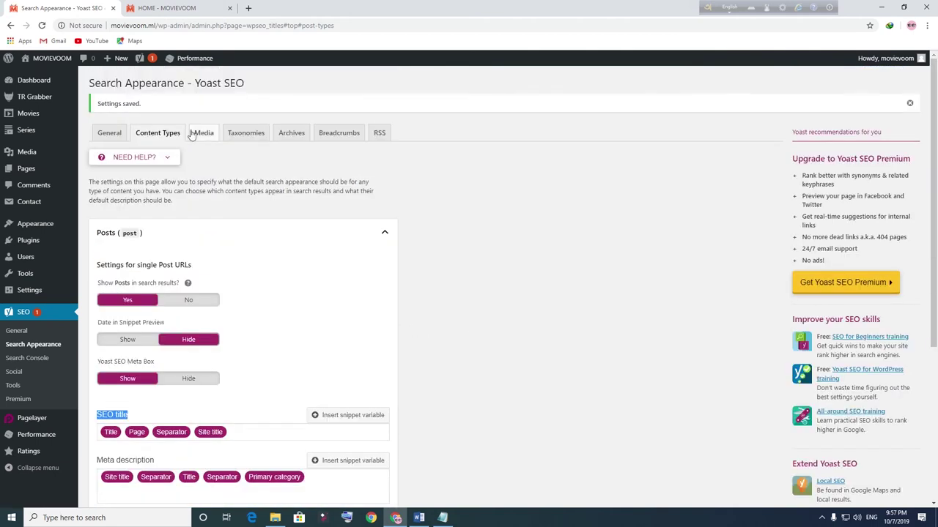
Fill the Categories taxonomy's meta description with the keyword text from "Bollywood movies, Indian HD Films" to "best download site movievoom.ml", and save the changes
left_click(205, 134)
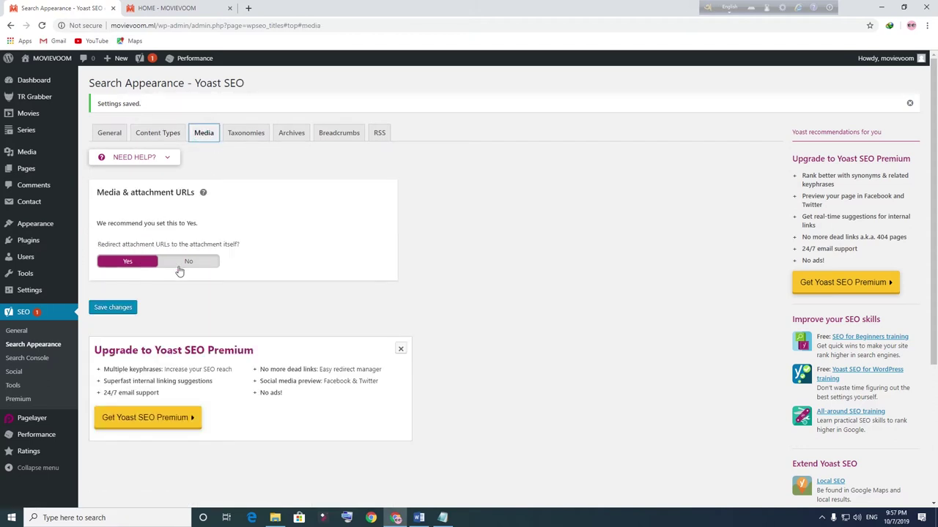
left_click(248, 142)
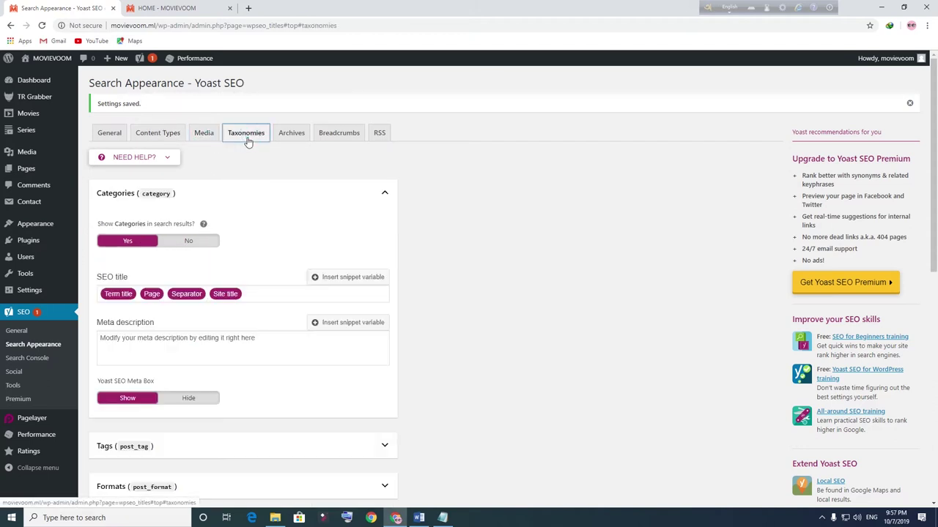
scroll(139, 200, "down", 2)
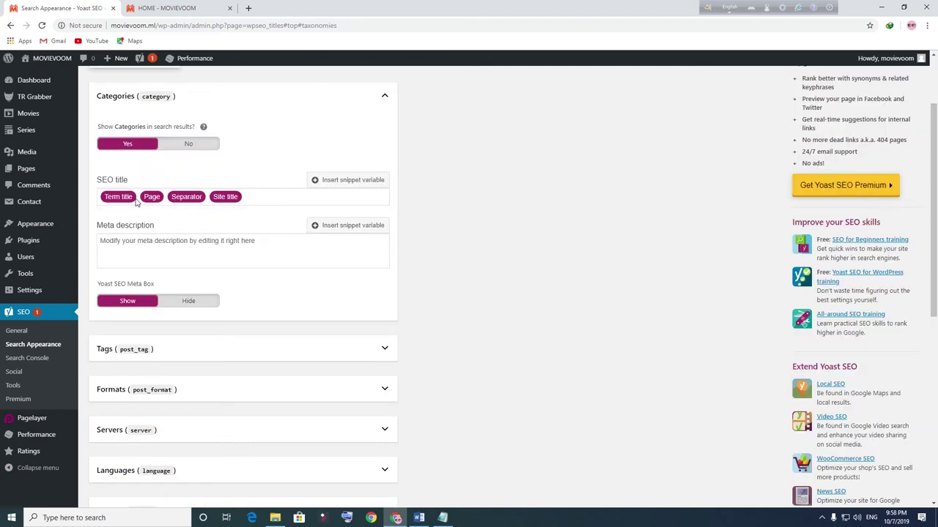
left_click(166, 248)
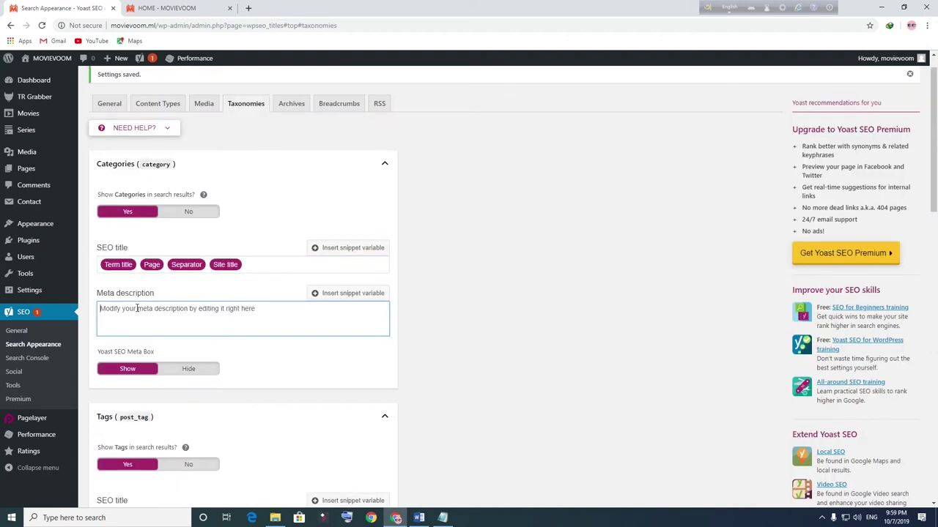
type("Bollywood movies, Indian HD Films best download site movievoom, bollywood movie full hd,new movie release,Hollywood latest movie,Tamil/Hindi online movie hd free, All bangla natok download,Dollywood new movie watch and download,hindi movie online, Hollywood movie watch, tamil movie,panjabi movie,hd movie download,Pakistani movie online,best download site movievoom.ml")
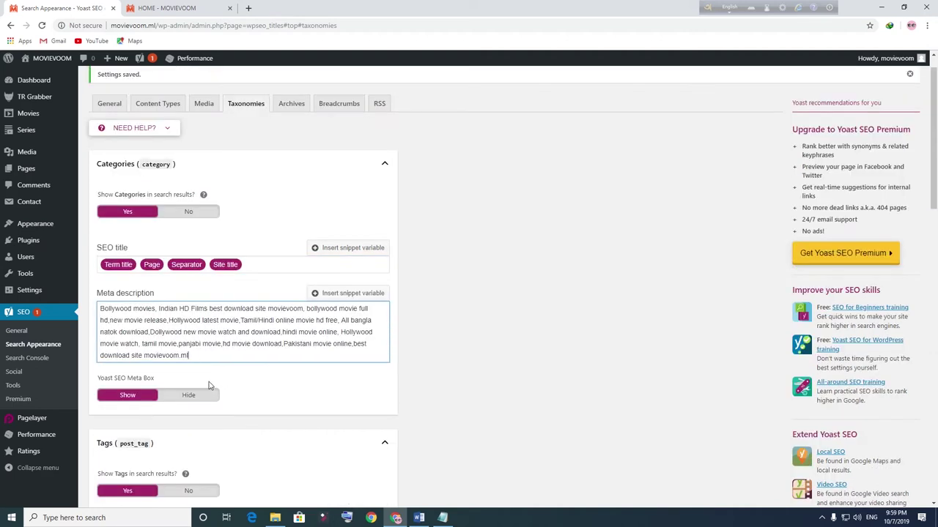
scroll(212, 384, "down", 4)
scroll(211, 410, "down", 8)
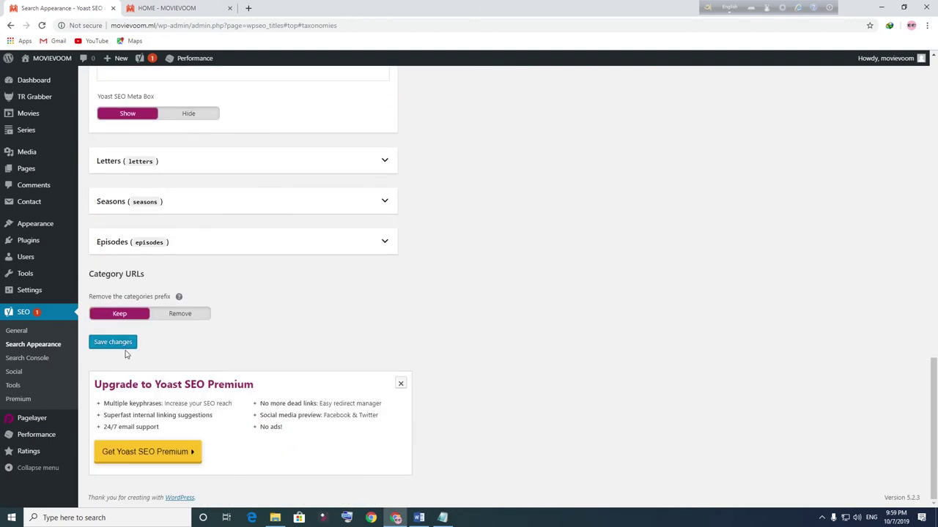
left_click(134, 344)
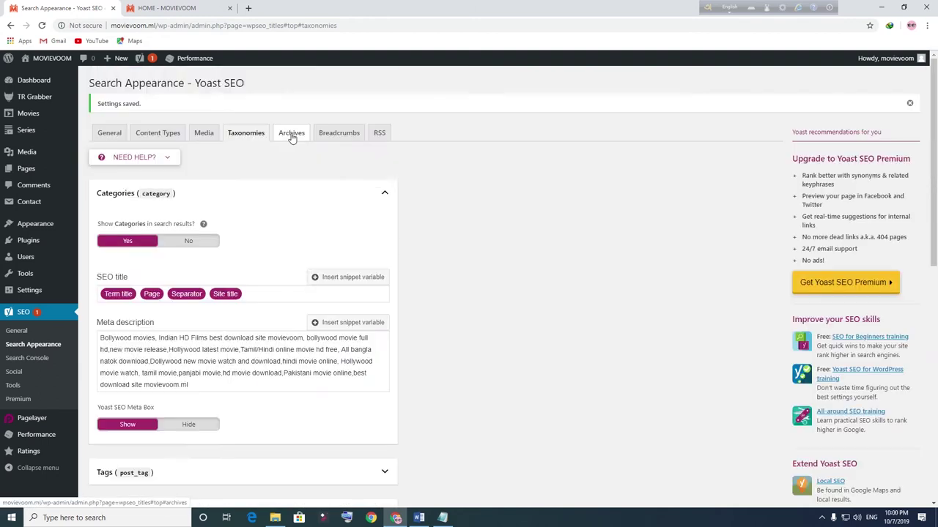
Open the Archives settings of Search Appearance and expand the Special Pages section
left_click(290, 134)
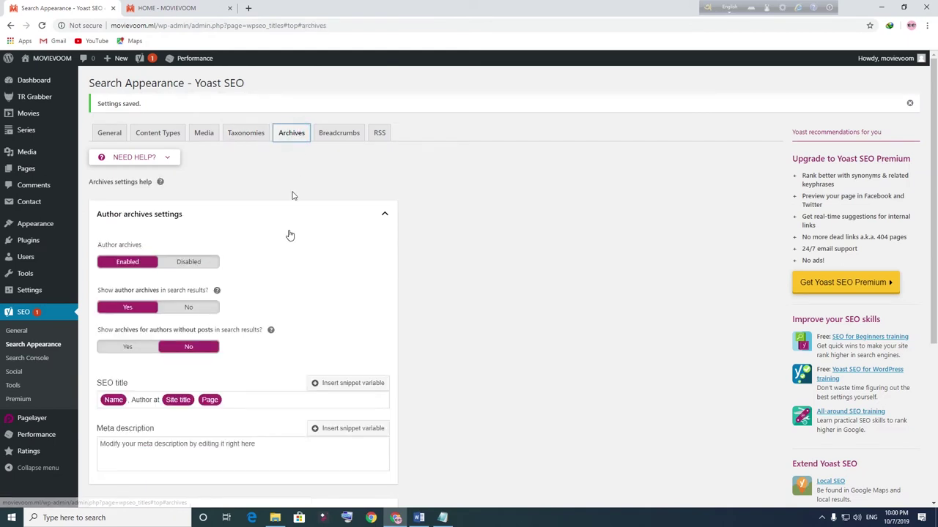
scroll(293, 294, "down", 3)
left_click(382, 307)
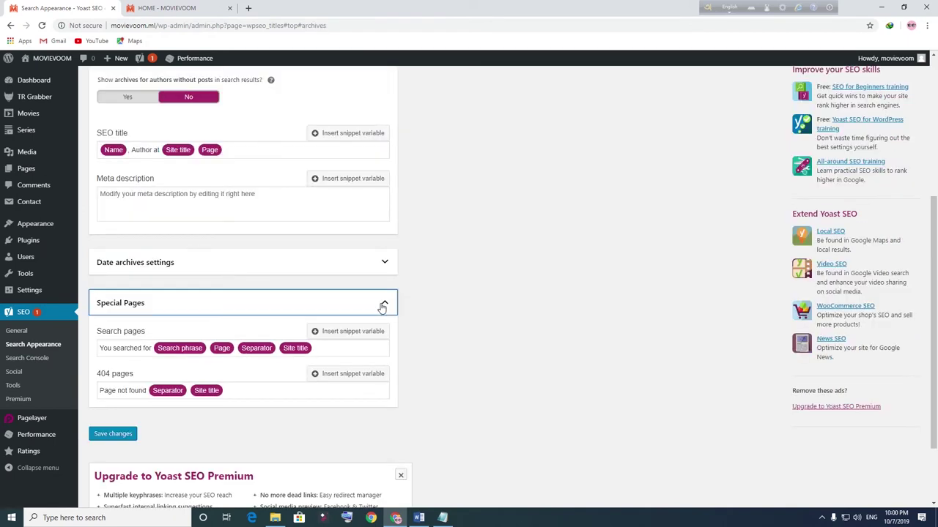
Collapse the Special Pages section and review the SEO title and meta description fields of the Author archives settings
left_click(382, 307)
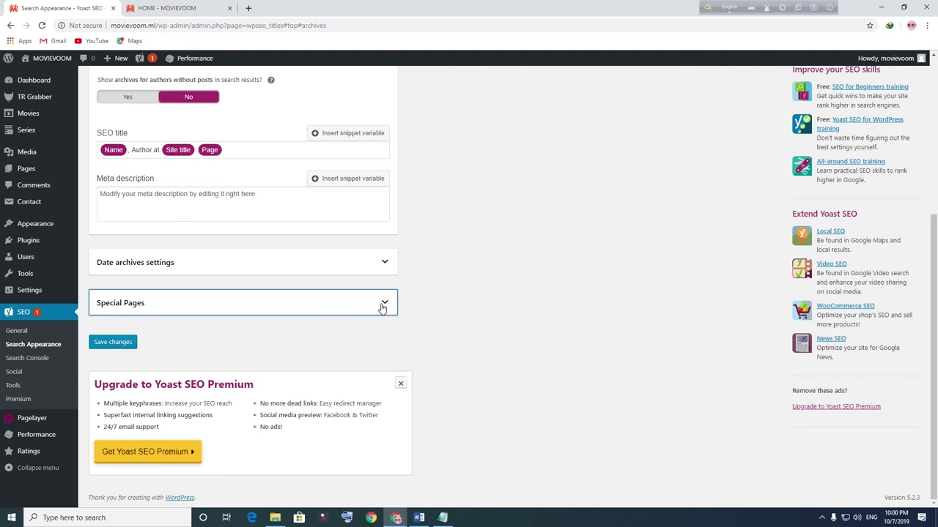
scroll(359, 335, "up", 3)
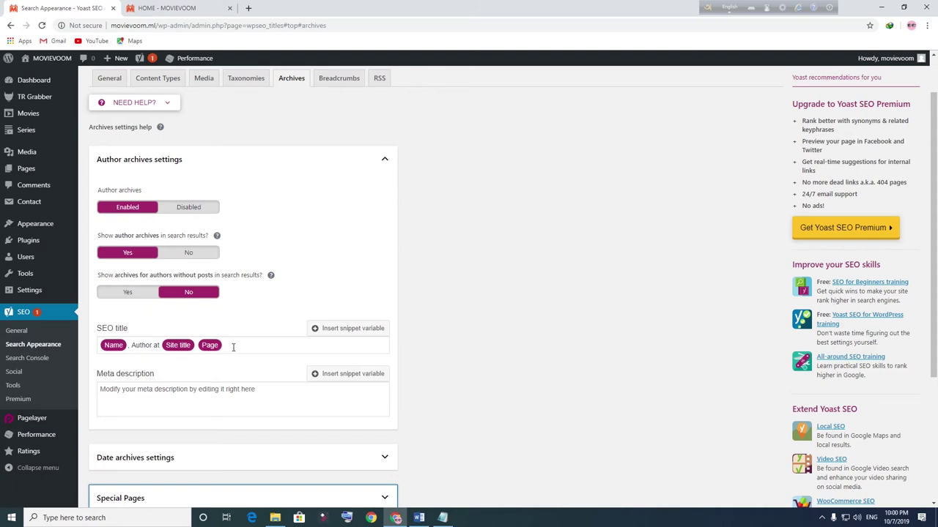
scroll(233, 347, "down", 2)
left_click(260, 259)
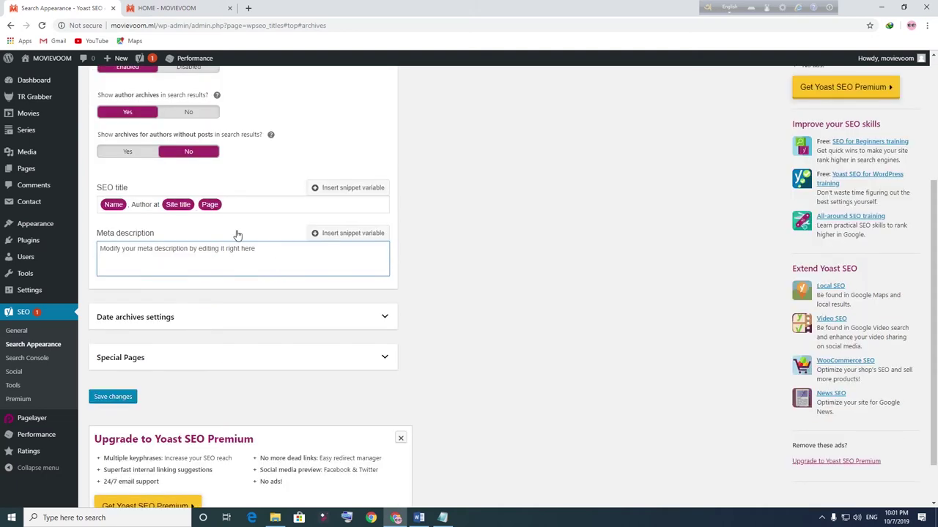
scroll(186, 132, "up", 1)
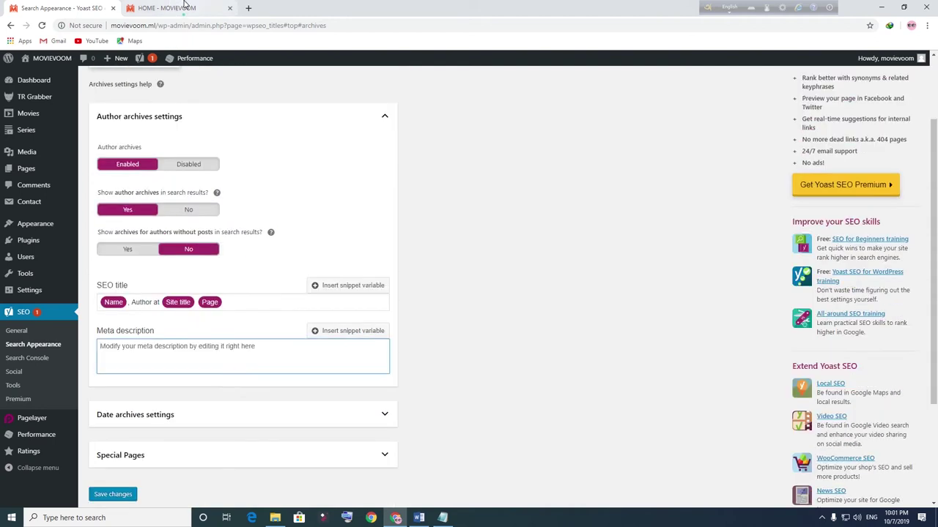
Reload the Movievoom home page, view its page source, and search the source for "meta"
left_click(185, 7)
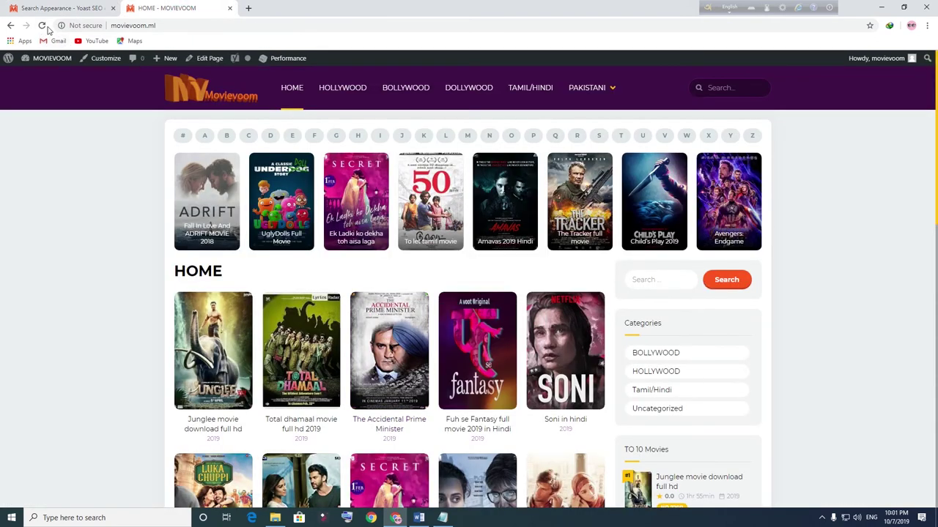
left_click(42, 26)
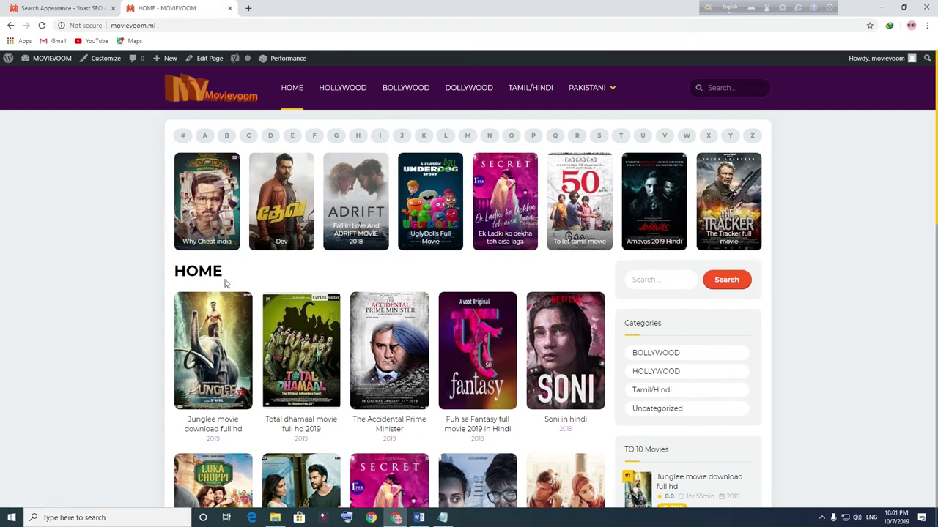
right_click(166, 255)
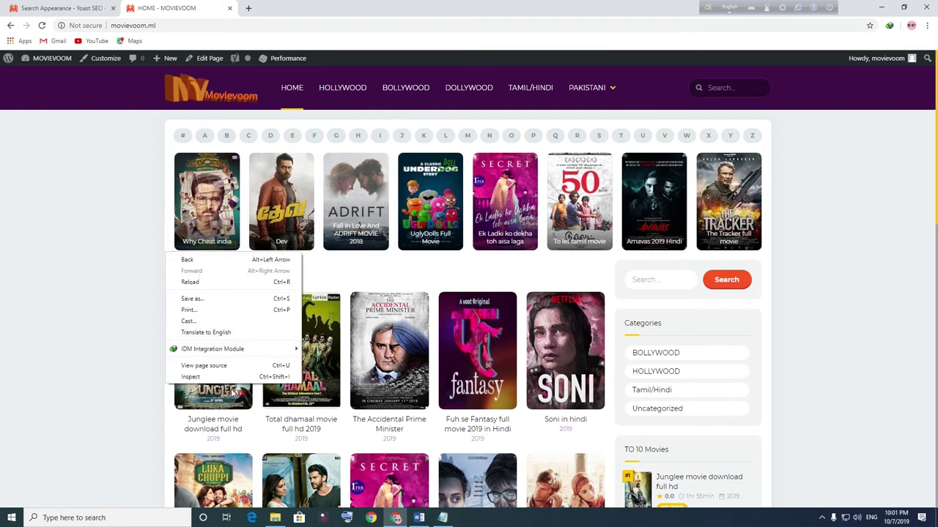
left_click(279, 368)
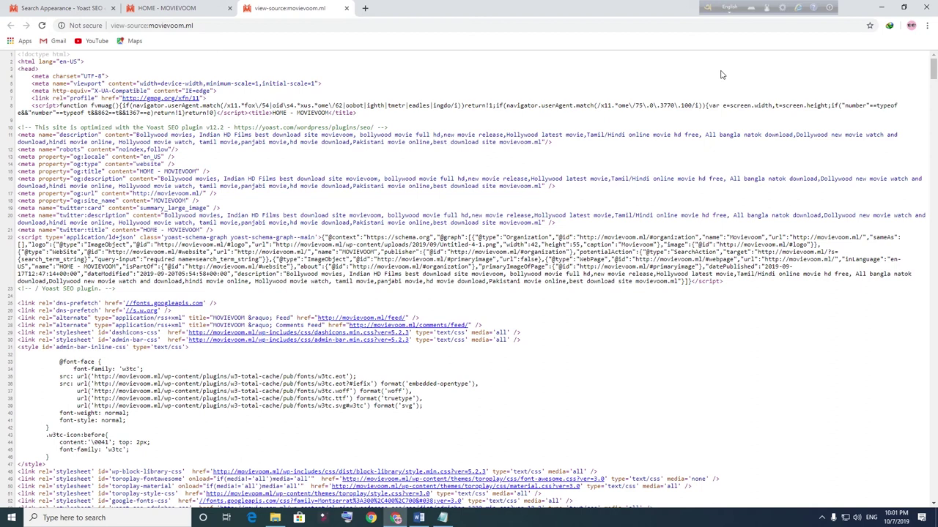
key("ctrl+f")
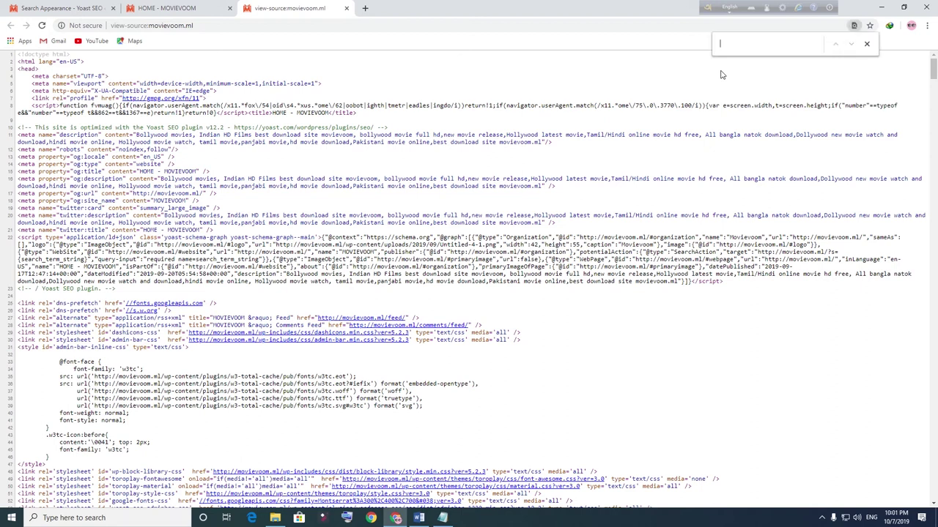
type("meta")
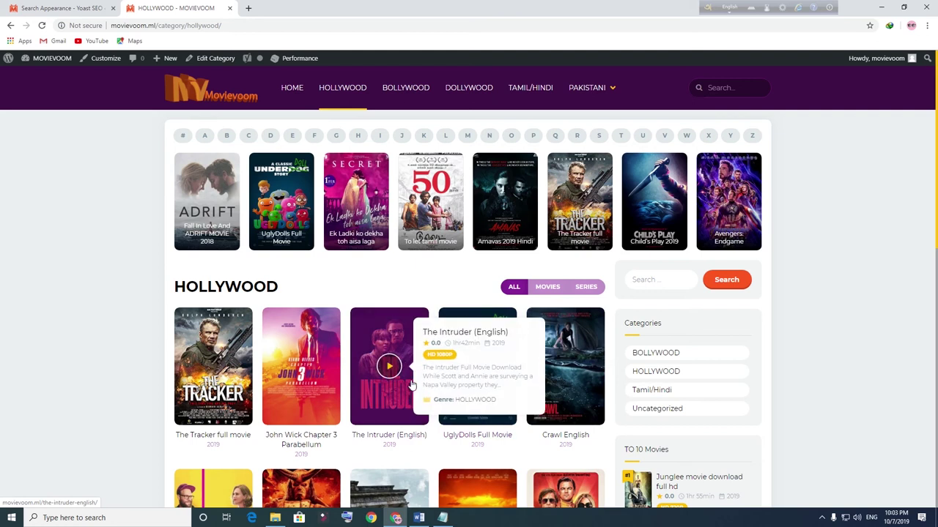
Open the 4 latas New Movie page from the Hollywood category to check its browser title, and return to the Search Appearance settings
scroll(413, 385, "down", 5)
left_click(486, 442)
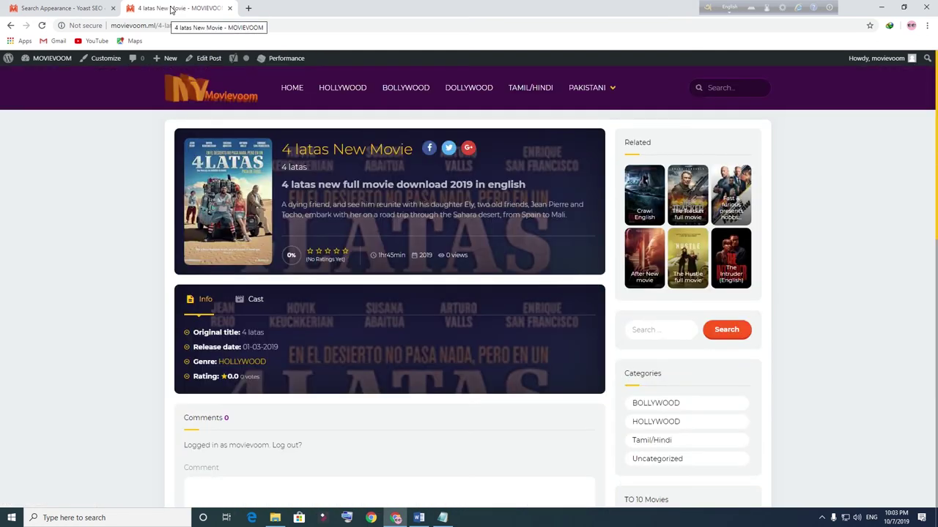
left_click(51, 9)
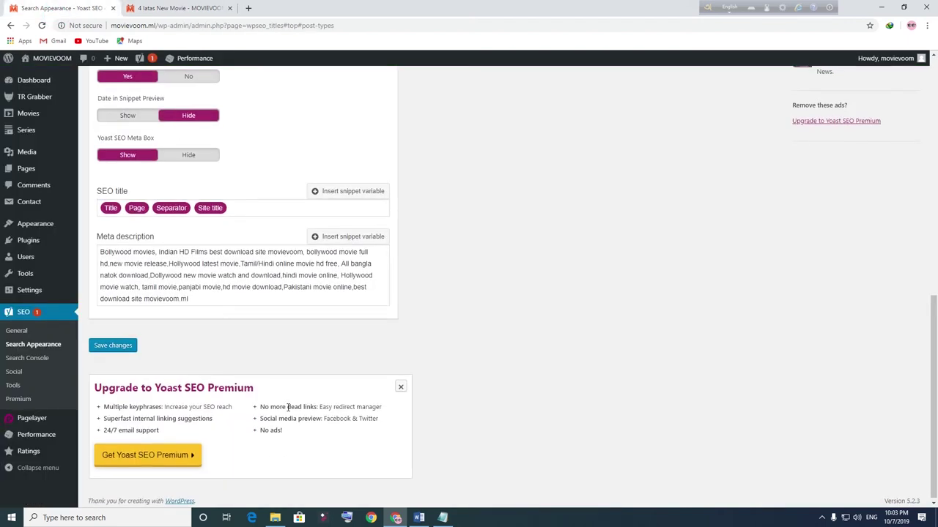
Replace the Title variable in the Pages SEO title with "Biggest Online New Movie site", keeping Page, Separator and Site title, and save the changes
scroll(291, 414, "up", 5)
scroll(285, 412, "down", 5)
left_click(127, 208)
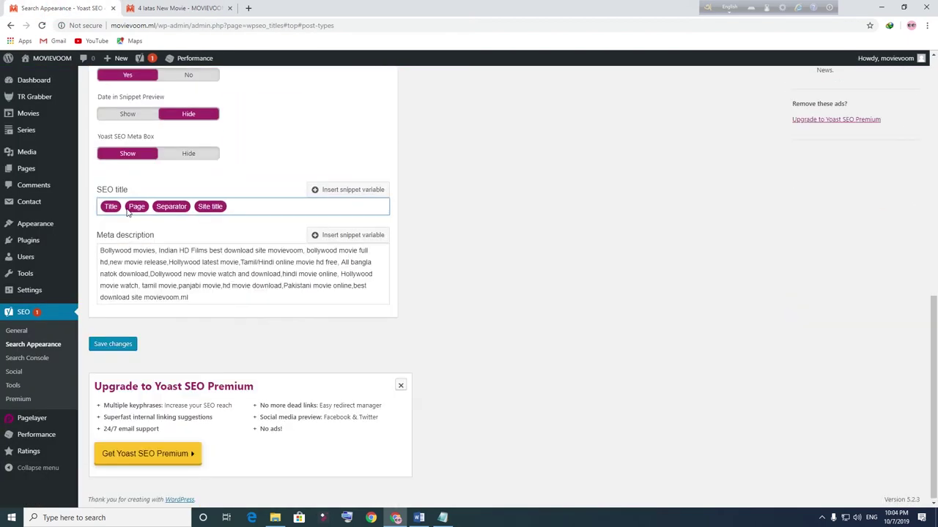
key("BackSpace")
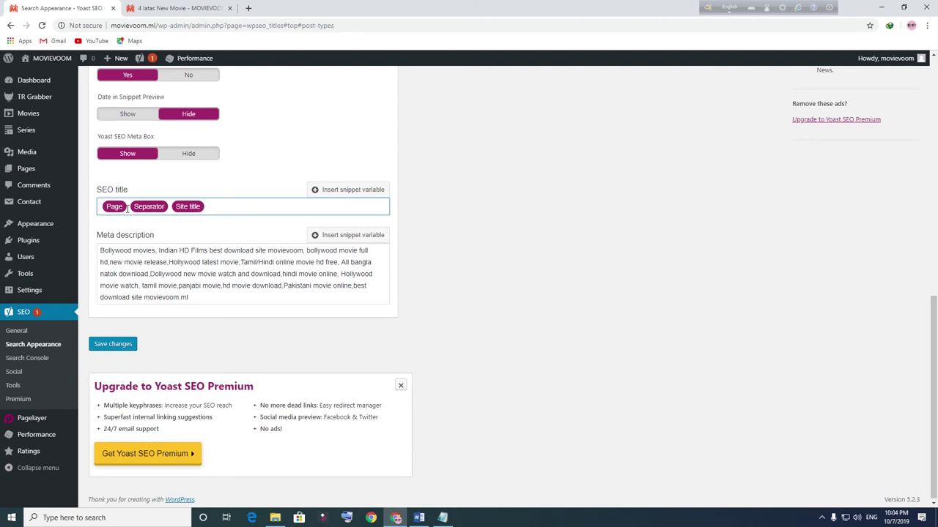
scroll(128, 208, "up", 1)
type("Biggest Online New Movie site")
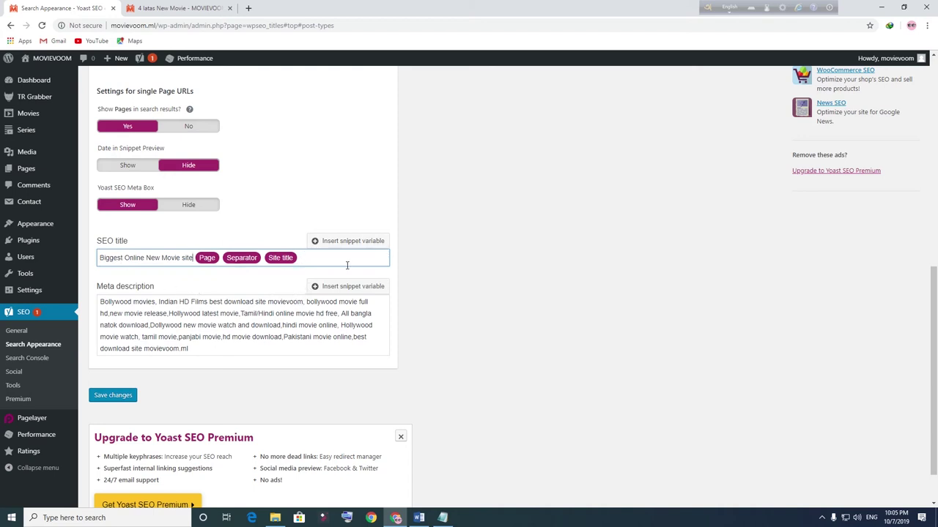
left_click(126, 402)
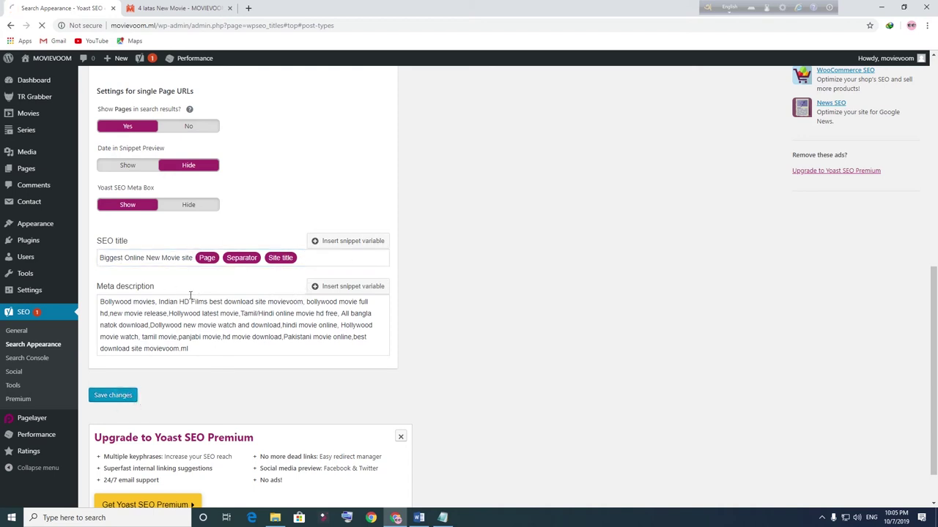
Load the site's home page to check its browser title, and compare it with the SEO title template for Posts
left_click(168, 8)
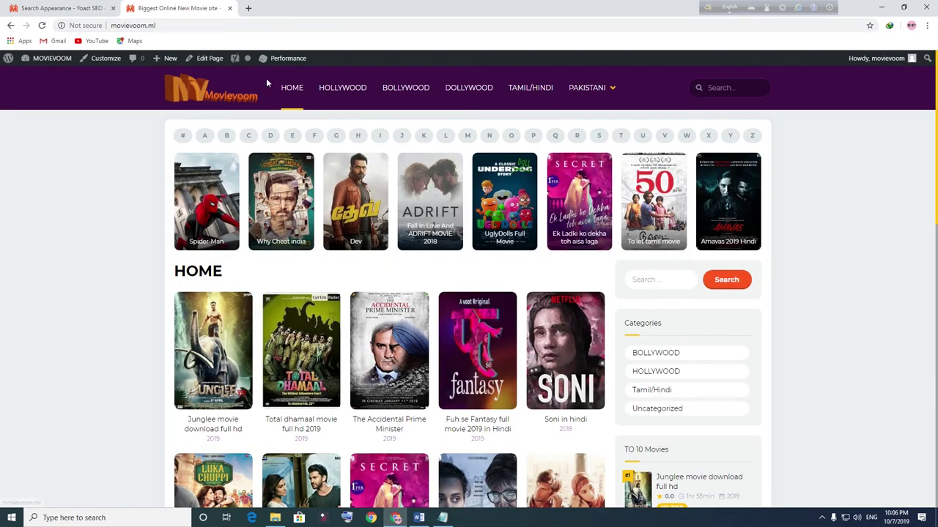
left_click(292, 88)
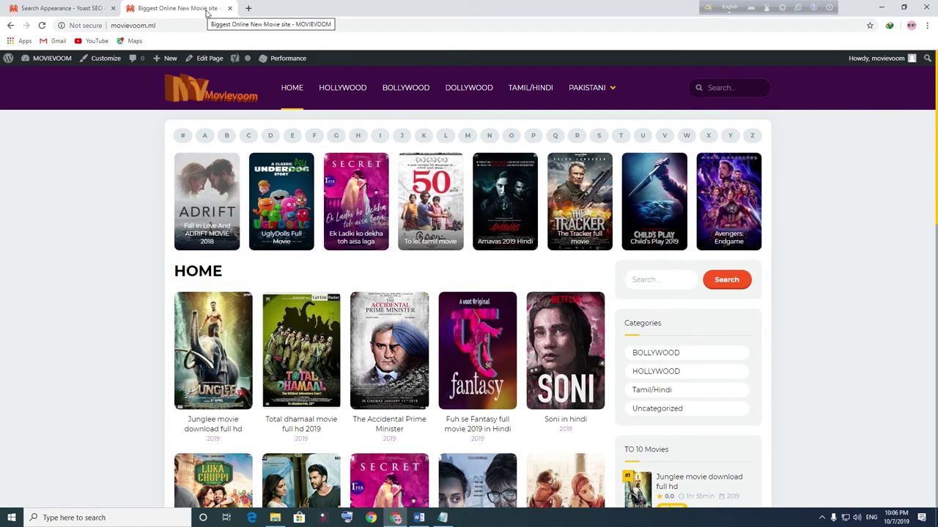
key("ctrl+shift+Tab")
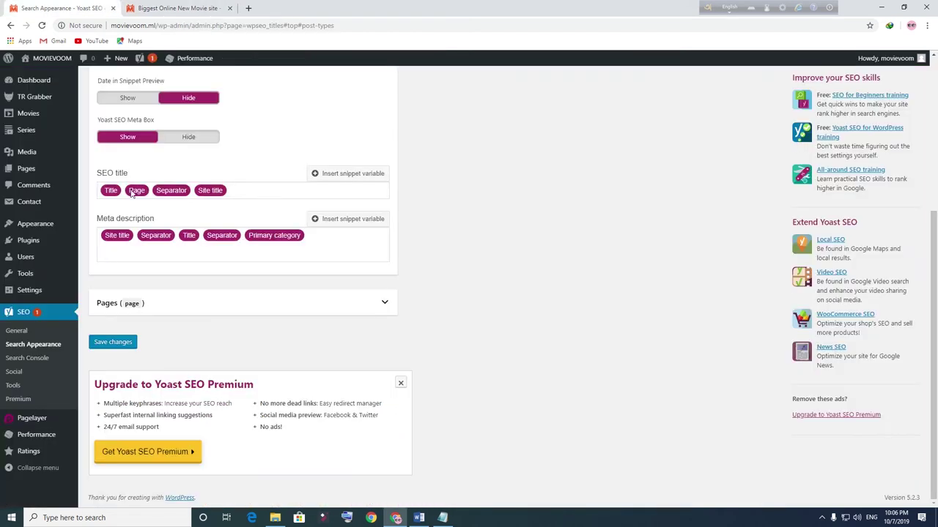
left_click(123, 189)
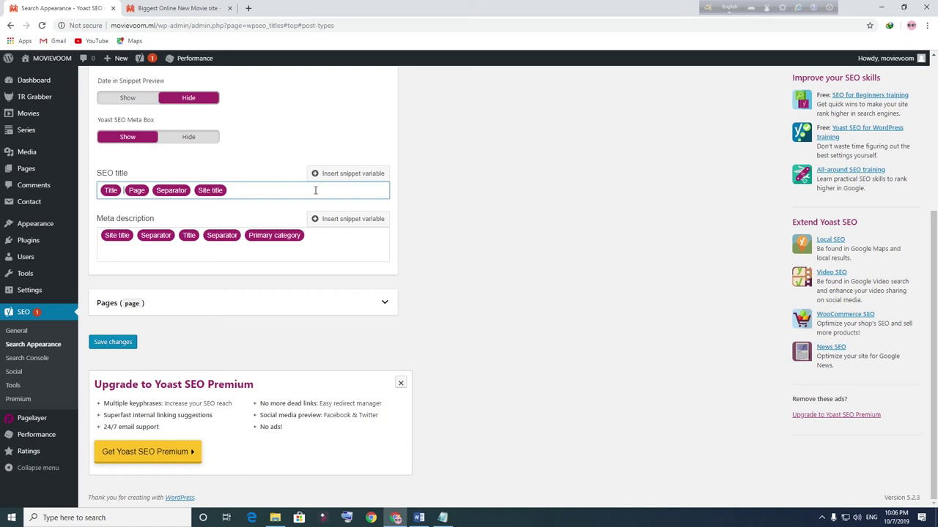
left_click(196, 11)
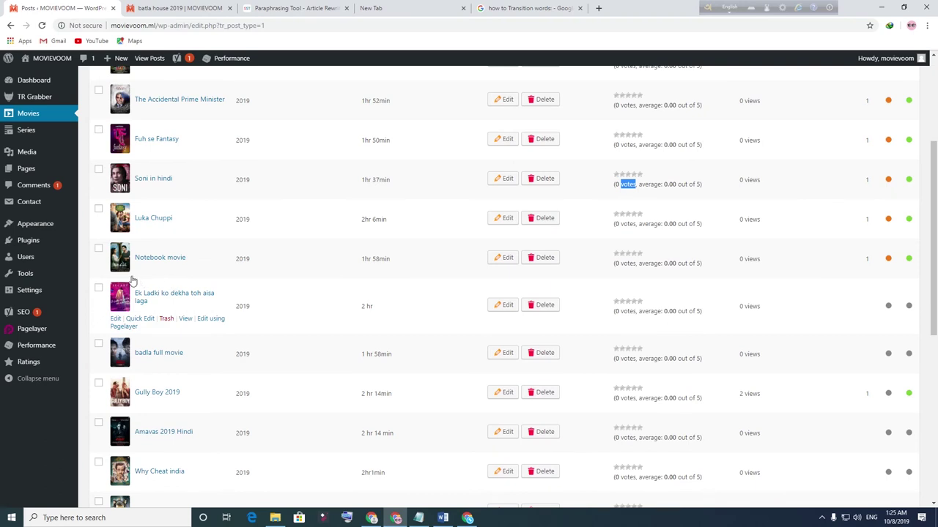
Open the Notebook movie post for editing and examine its content, focus keyphrase, snippet preview and additional information
mouse_move(129, 277)
mouse_move(212, 299)
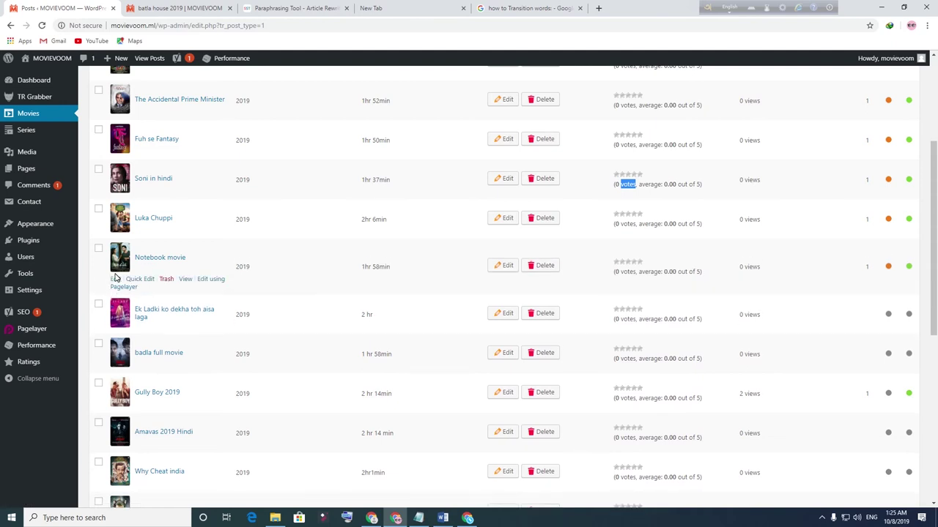
left_click(115, 279)
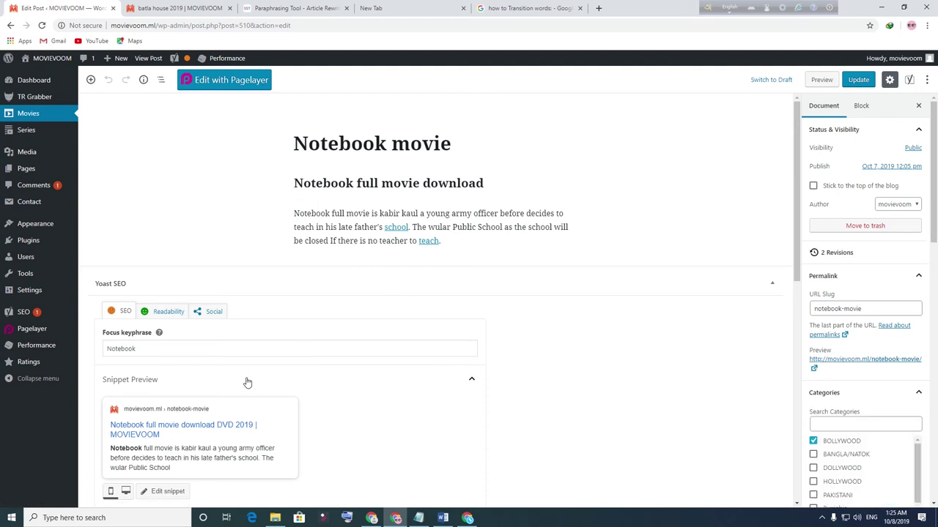
scroll(249, 381, "down", 3)
scroll(260, 370, "up", 1)
scroll(260, 371, "up", 3)
scroll(185, 334, "down", 2)
scroll(183, 330, "down", 2)
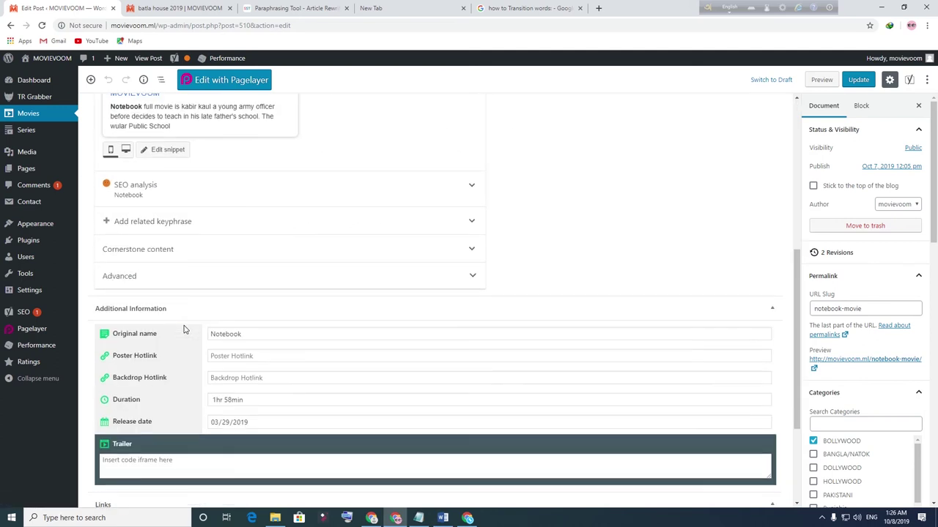
scroll(184, 329, "up", 3)
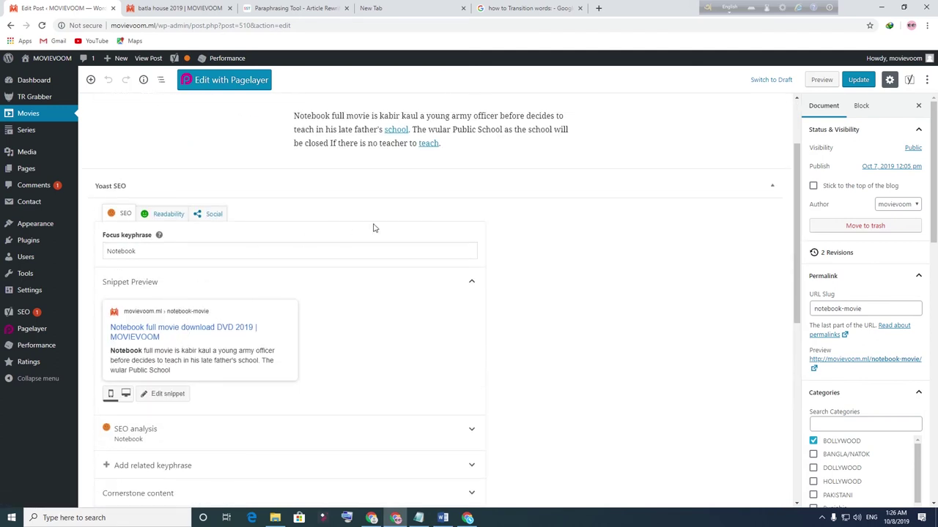
scroll(392, 227, "up", 2)
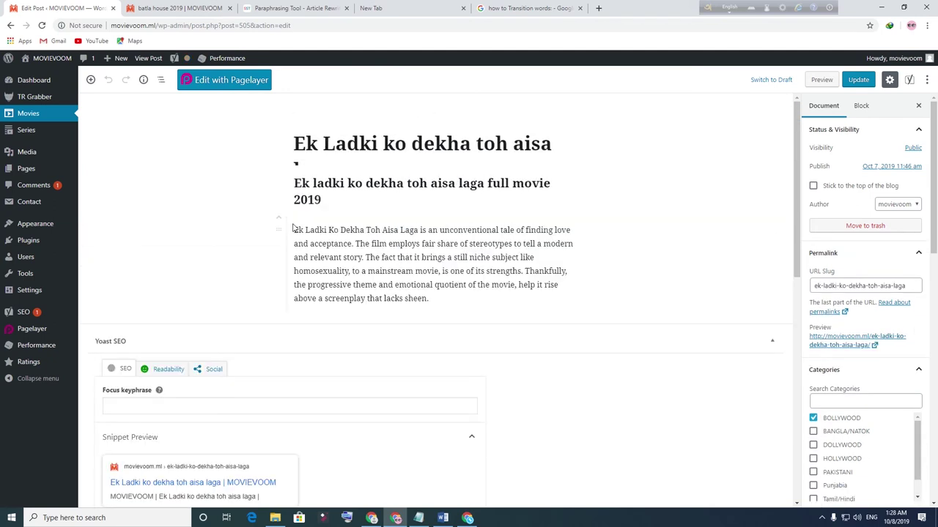
Copy the heading text "Ek ladki ko dekha toh aisa laga full movie 2019" in the Ek Ladki ko dekha toh aisa laga post
left_click(343, 202)
left_click(521, 157)
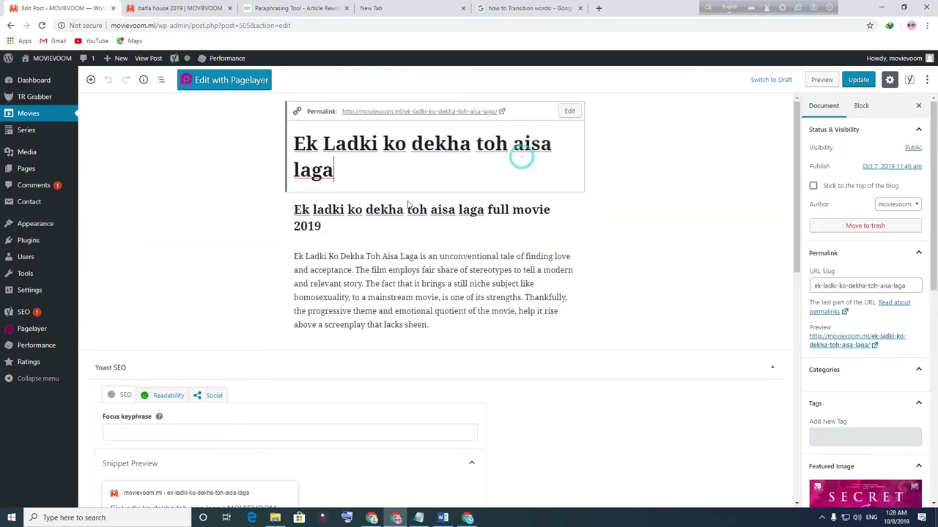
triple_click(341, 223)
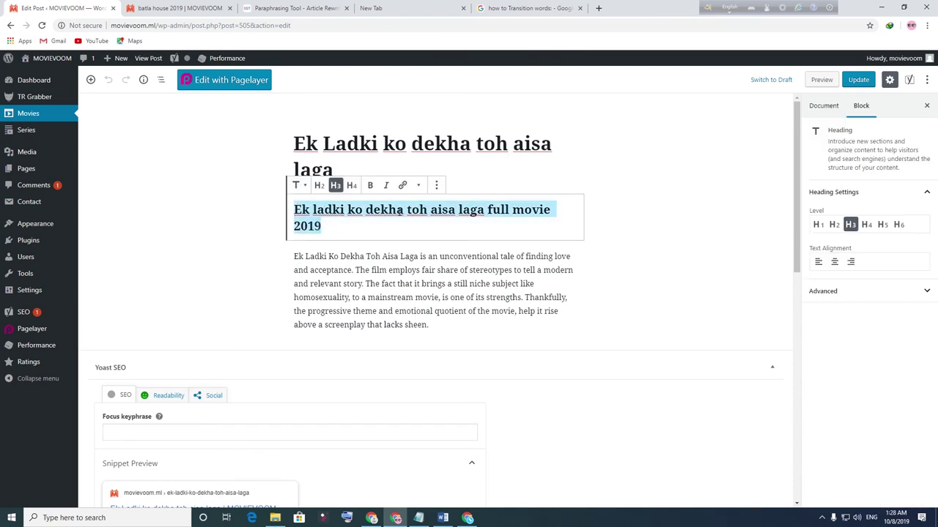
right_click(400, 211)
left_click(432, 300)
left_click(435, 240)
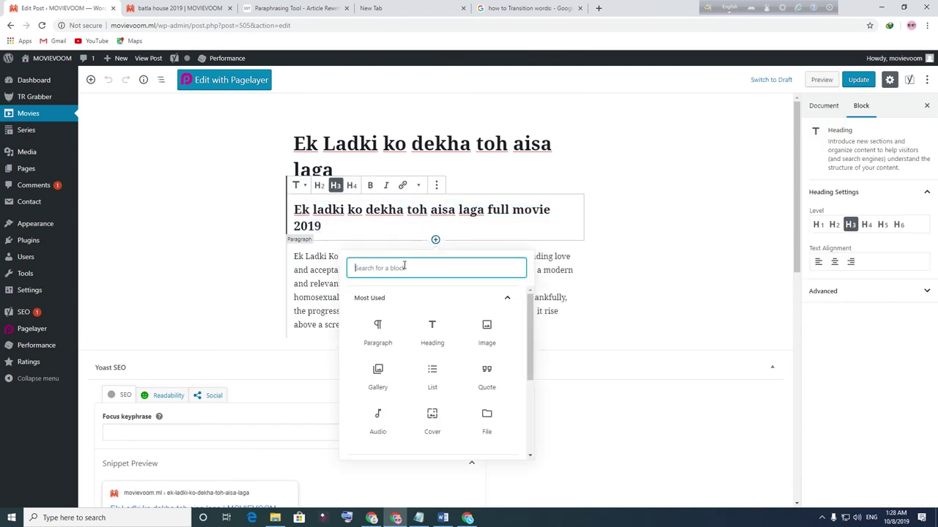
Paste the copied heading as the Yoast focus keyphrase and trim it to "Ek ladki ko dekha toh aisa laga"
scroll(293, 330, "down", 3)
left_click(259, 189)
key("ctrl+v")
key("BackSpace")
key("BackSpace")
key("BackSpace")
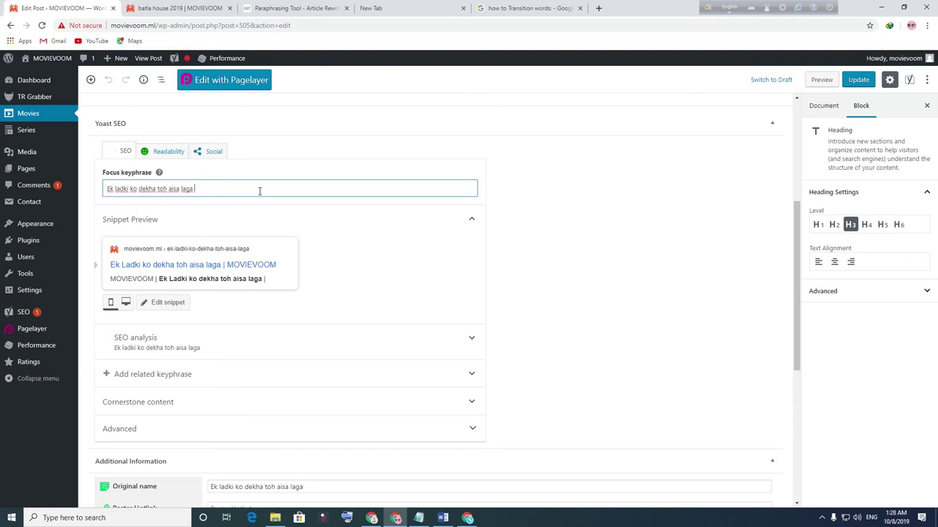
key("BackSpace")
scroll(368, 161, "up", 3)
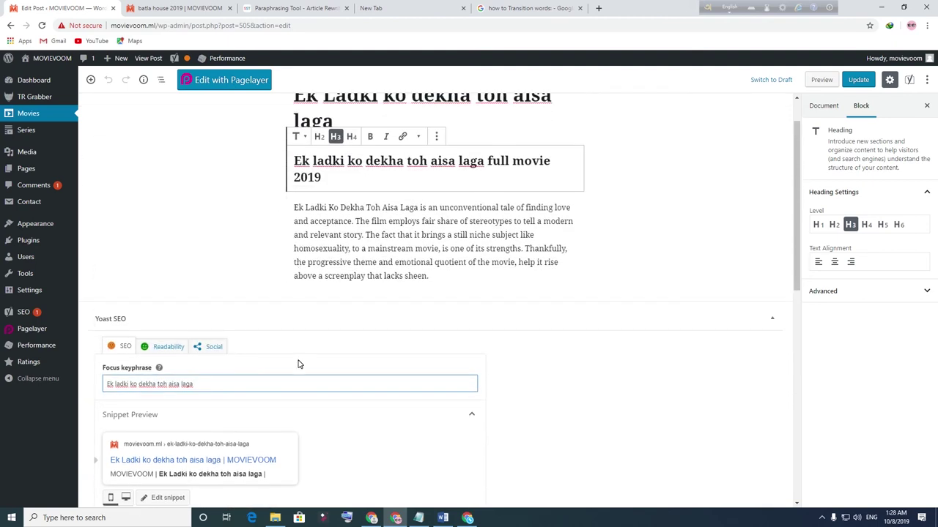
Switch the snippet preview to desktop and replace the SEO title with the copied "Ek ladki ko dekha toh aisa laga full movie 2019"
scroll(296, 386, "down", 4)
scroll(125, 247, "up", 1)
left_click(125, 239)
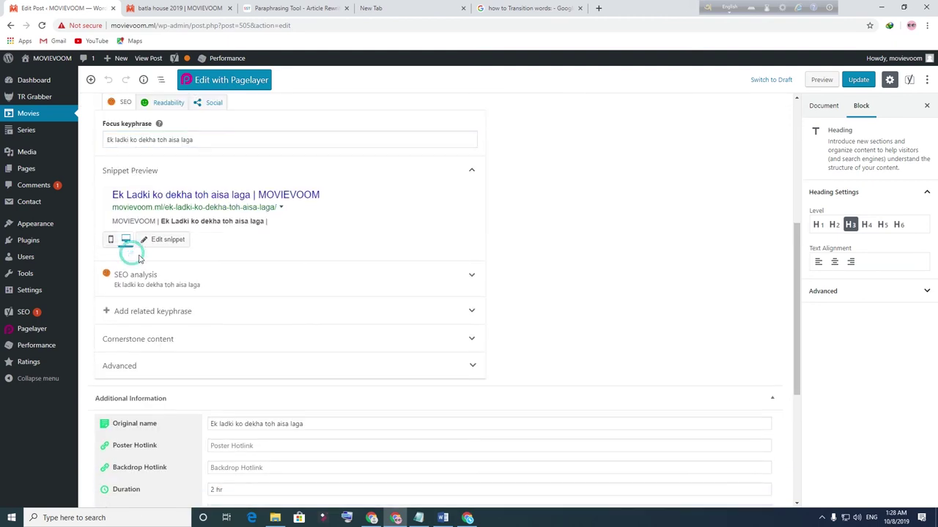
left_click(156, 241)
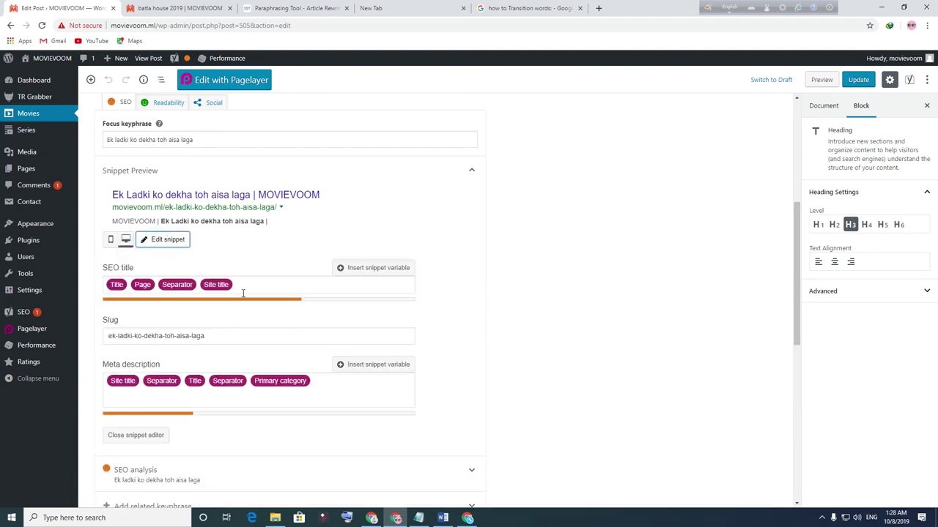
left_click(247, 285)
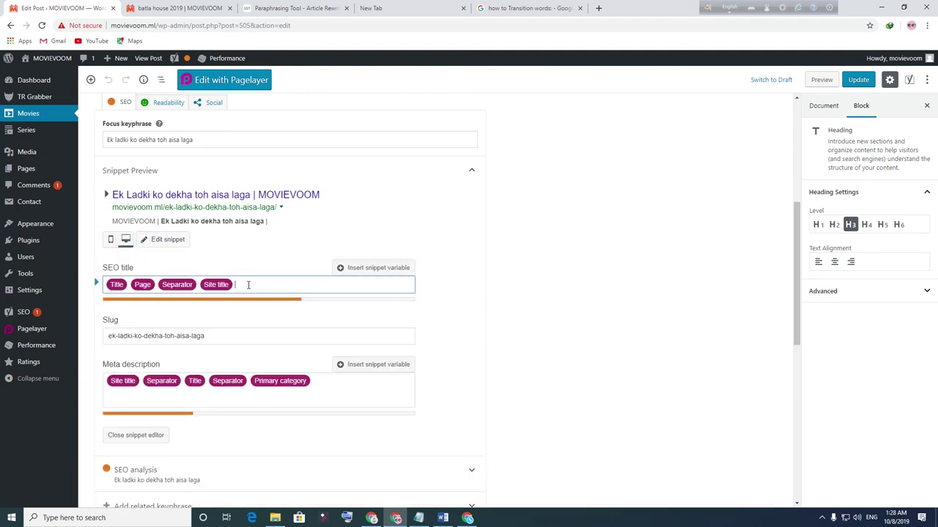
key("ctrl+a")
key("BackSpace")
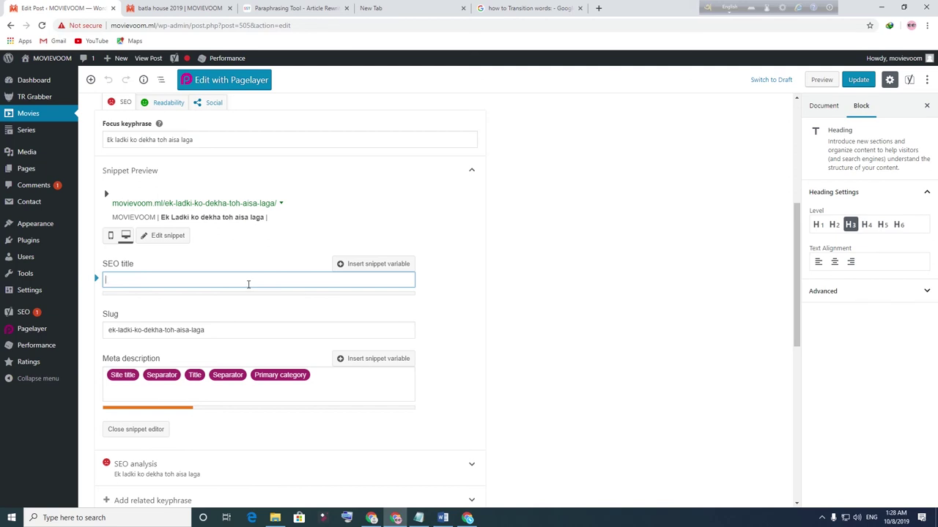
key("ctrl+v")
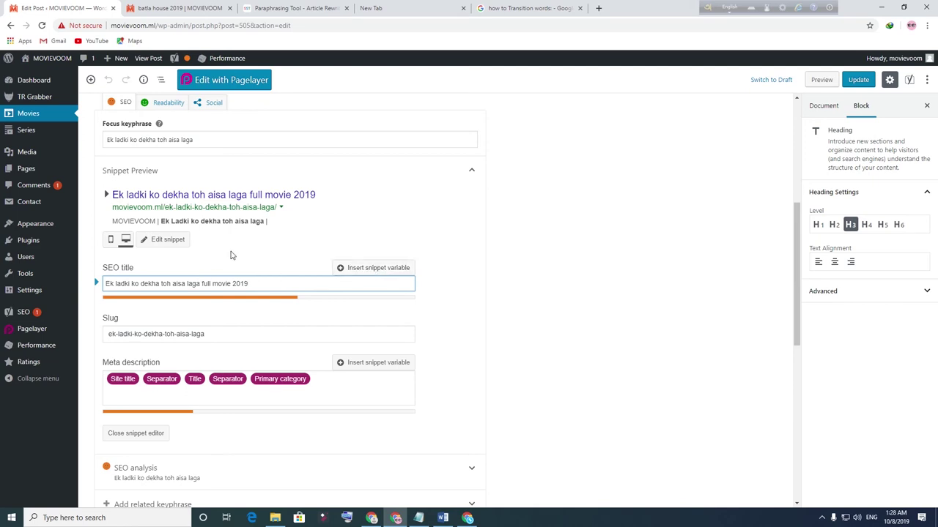
Append the Separator and Site title snippet variables to the end of the SEO title
left_click(341, 271)
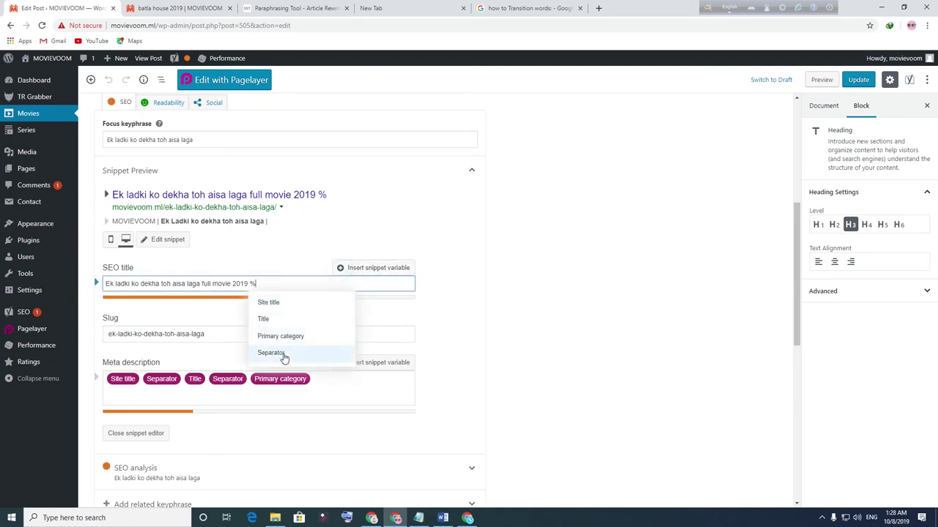
left_click(285, 355)
left_click(341, 268)
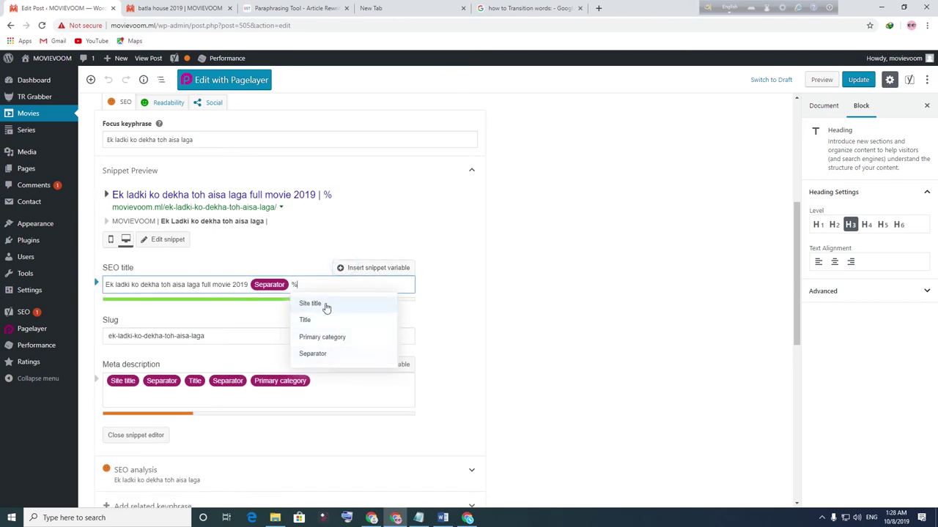
left_click(327, 306)
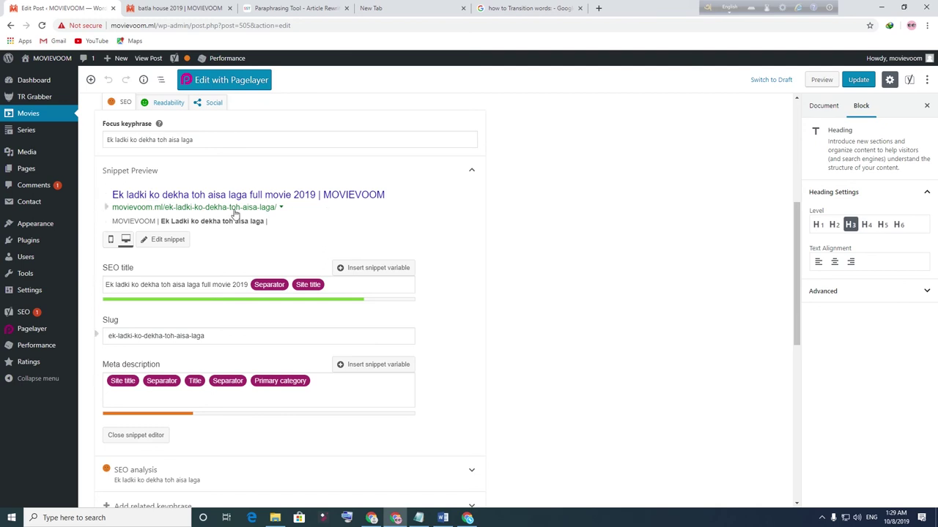
Clear all snippet variables from the meta description and expand the SEO analysis results
left_click(224, 336)
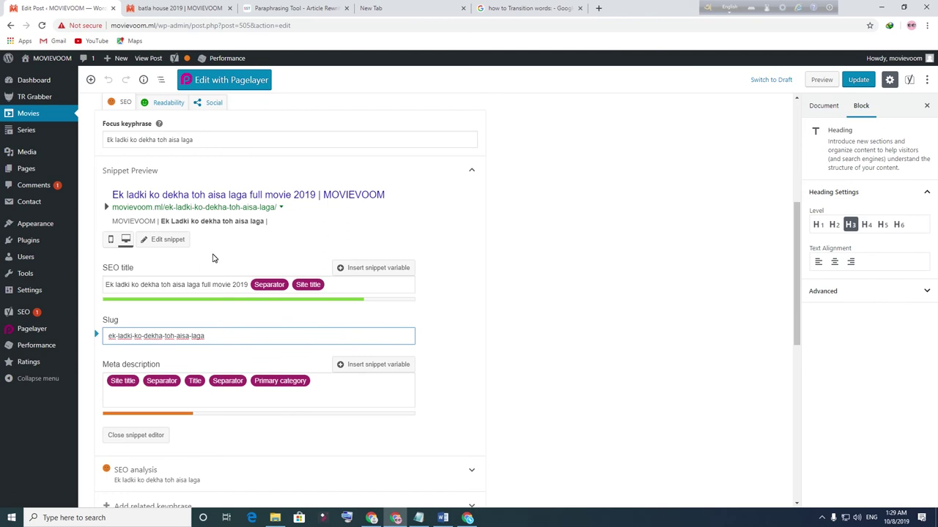
left_click(325, 387)
key("ctrl+a")
key("BackSpace")
scroll(479, 249, "down", 3)
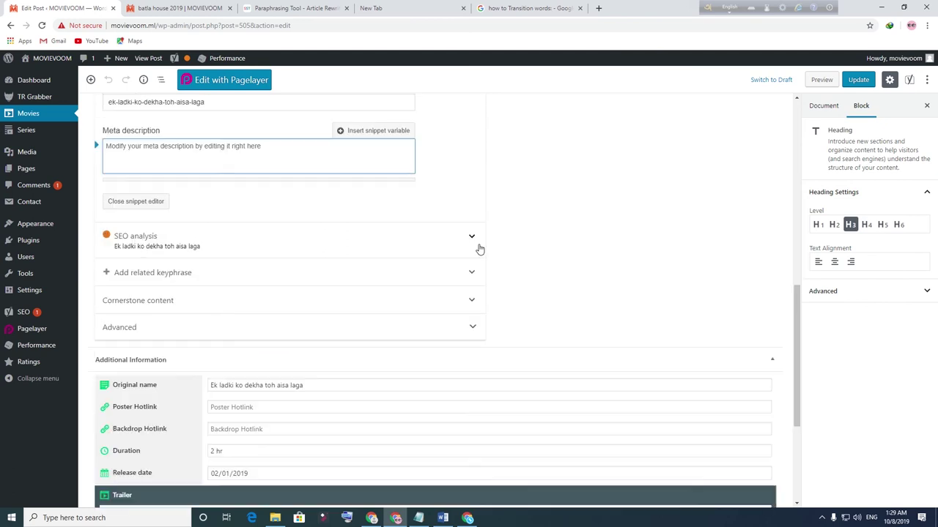
left_click(471, 238)
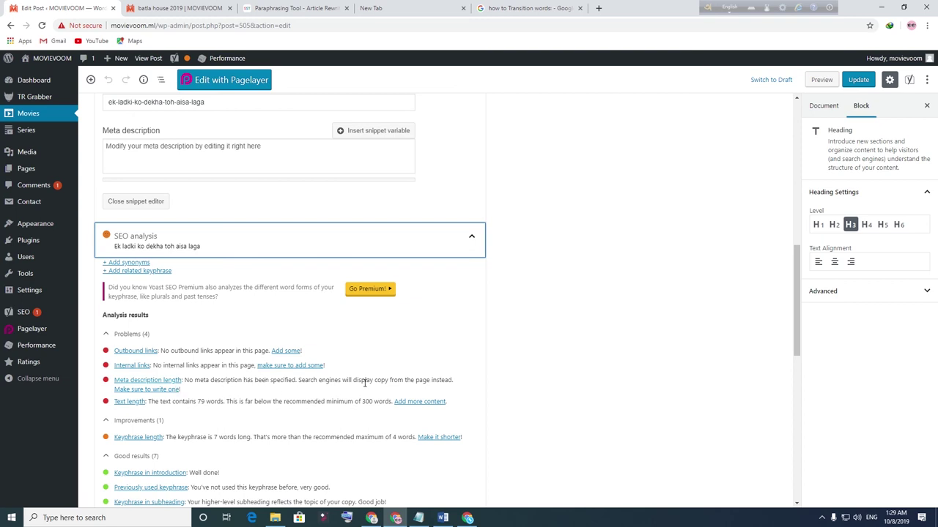
Fill the meta description with the opening text of the movie paragraph, trimmed to end at "to tell a modern"
scroll(367, 366, "up", 5)
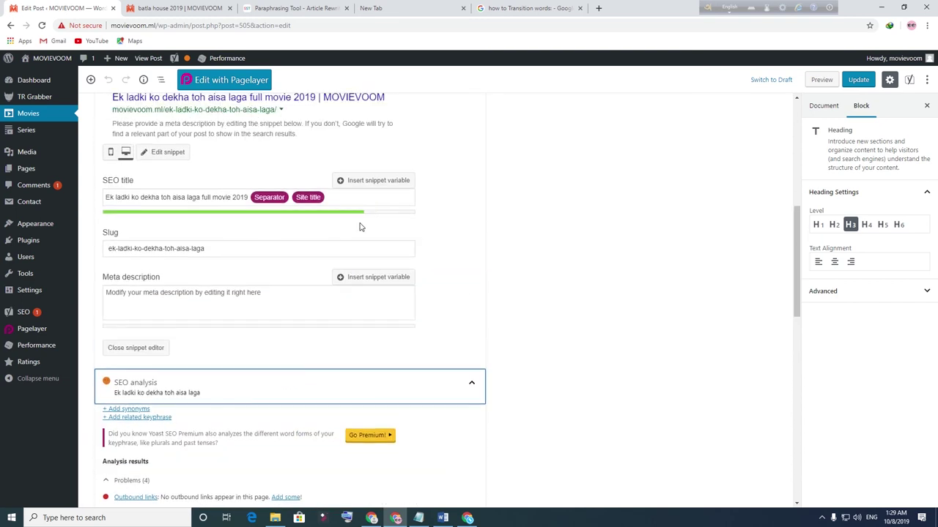
scroll(360, 227, "up", 5)
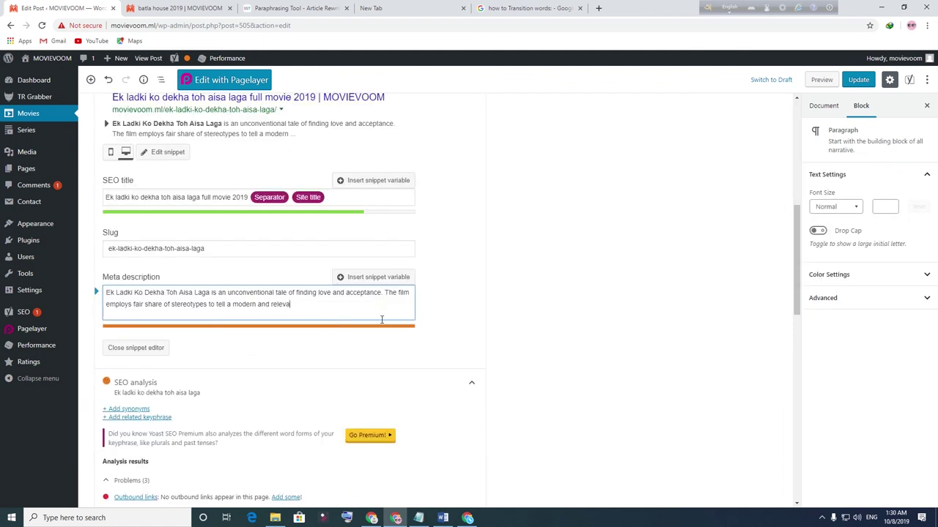
key("BackSpace")
key("BackSpace")
key("BackSpace")
key("BackSpace")
key("BackSpace")
key("BackSpace")
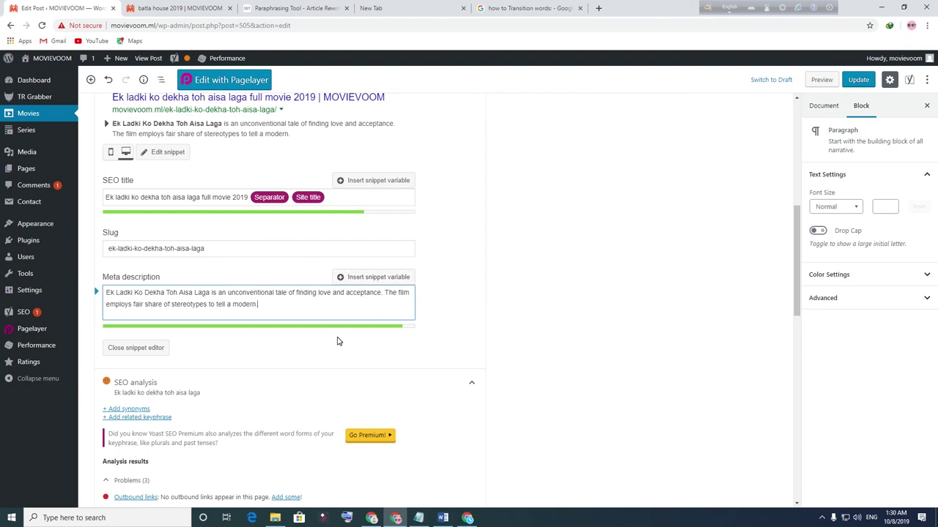
scroll(337, 341, "up", 1)
scroll(177, 389, "down", 3)
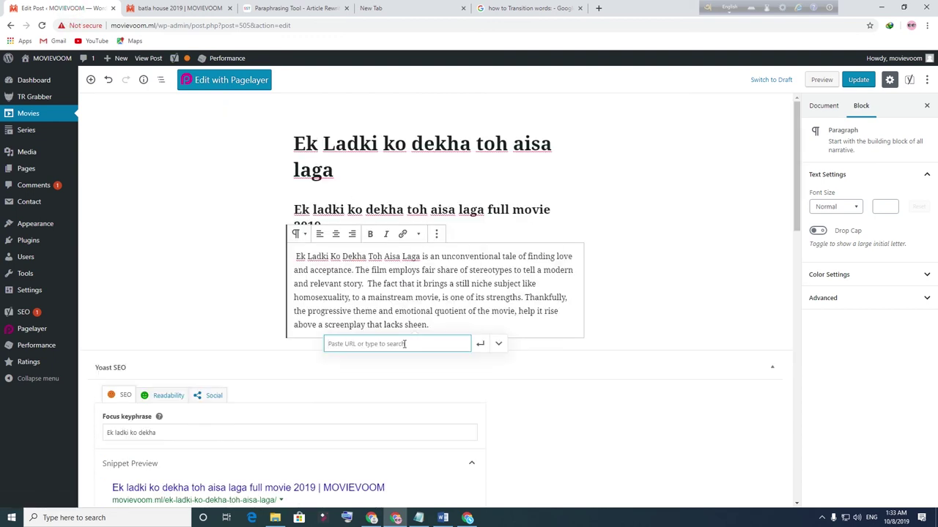
left_click(404, 343)
key("ctrl+v")
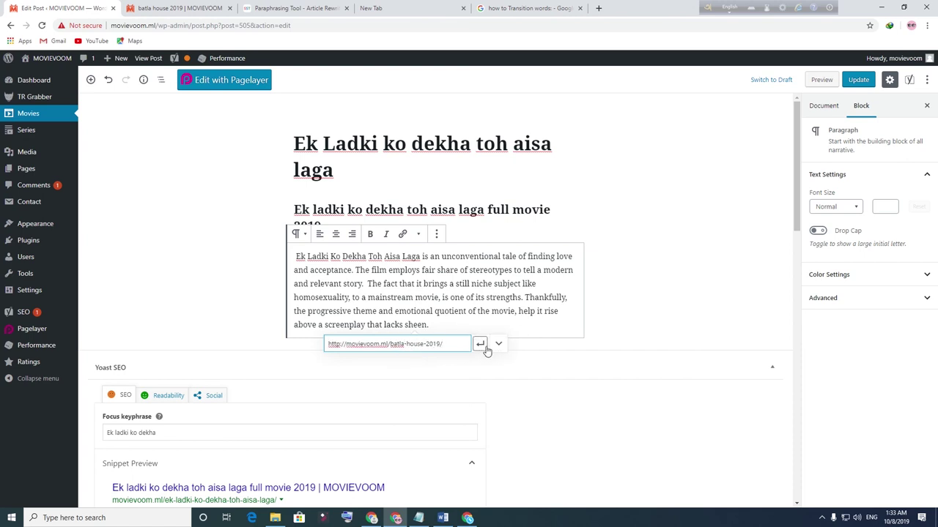
left_click(498, 344)
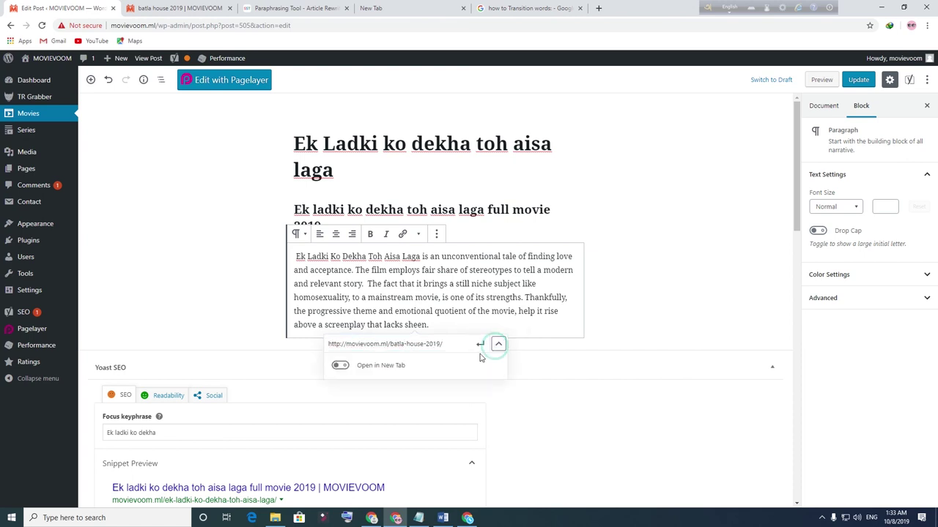
left_click(341, 366)
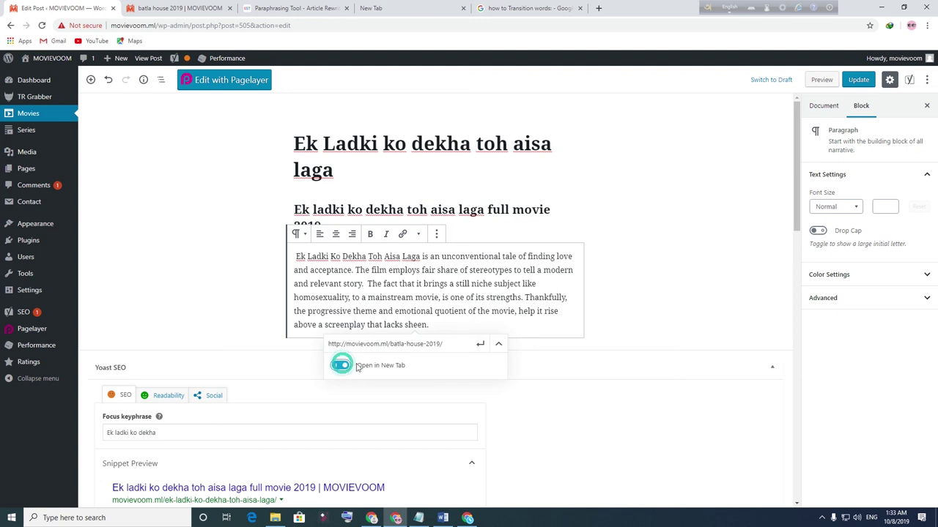
left_click(482, 345)
Examine the post's SEO analysis results, snippet preview and the highlighted sentences in the movie paragraph
scroll(306, 370, "down", 5)
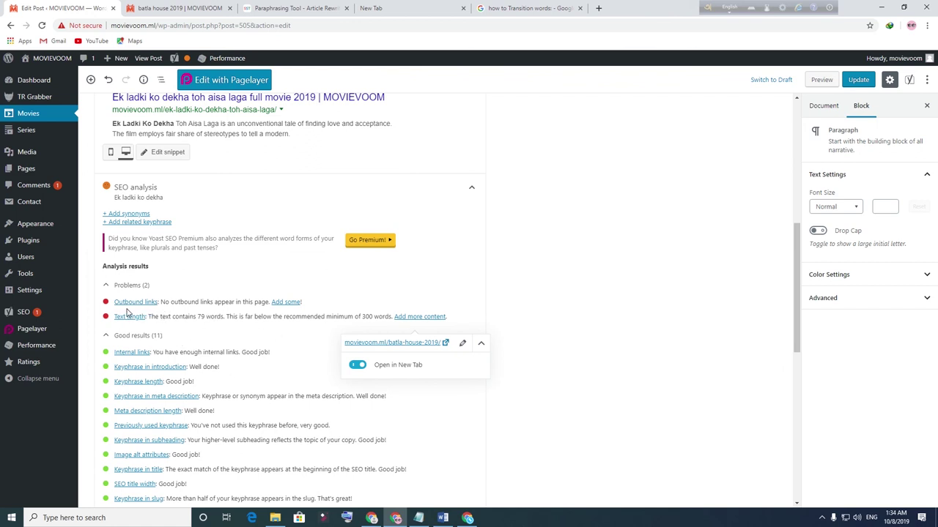
scroll(414, 326, "up", 3)
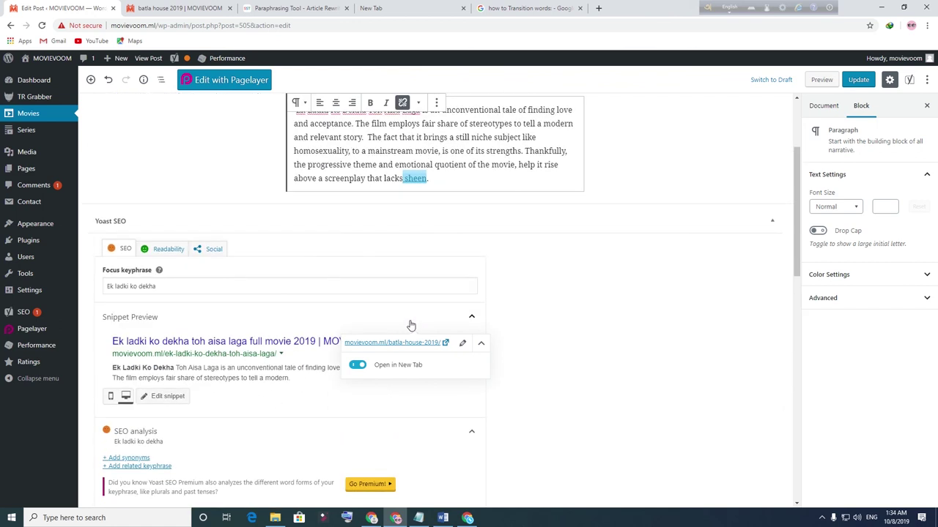
left_click(881, 9)
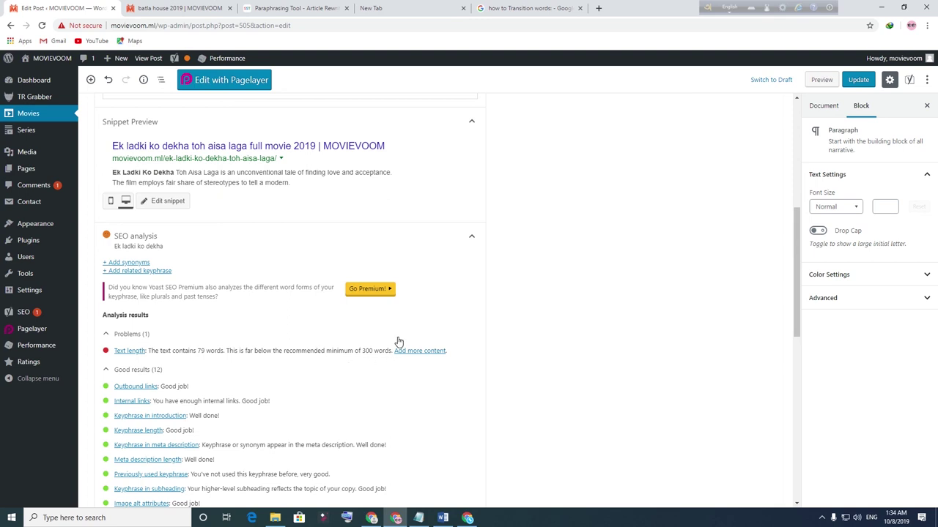
scroll(398, 341, "up", 1)
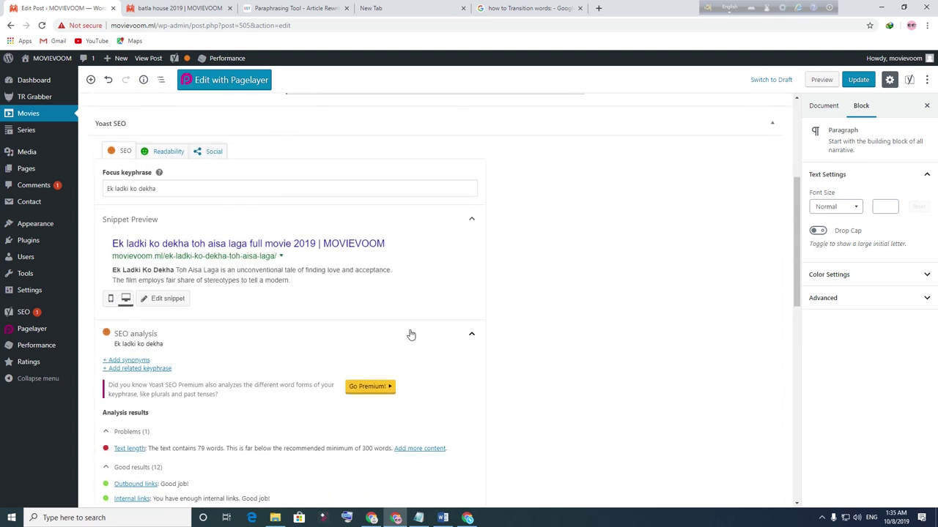
scroll(411, 333, "up", 1)
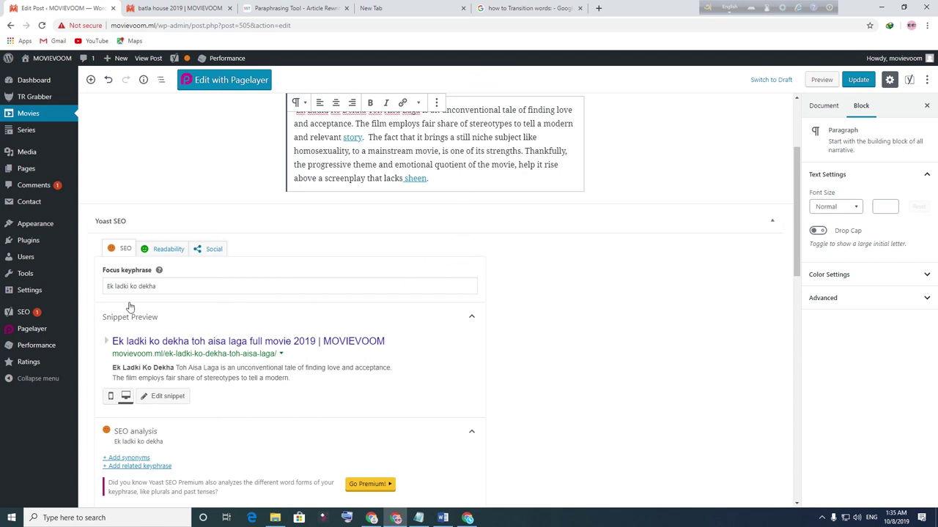
scroll(256, 359, "down", 2)
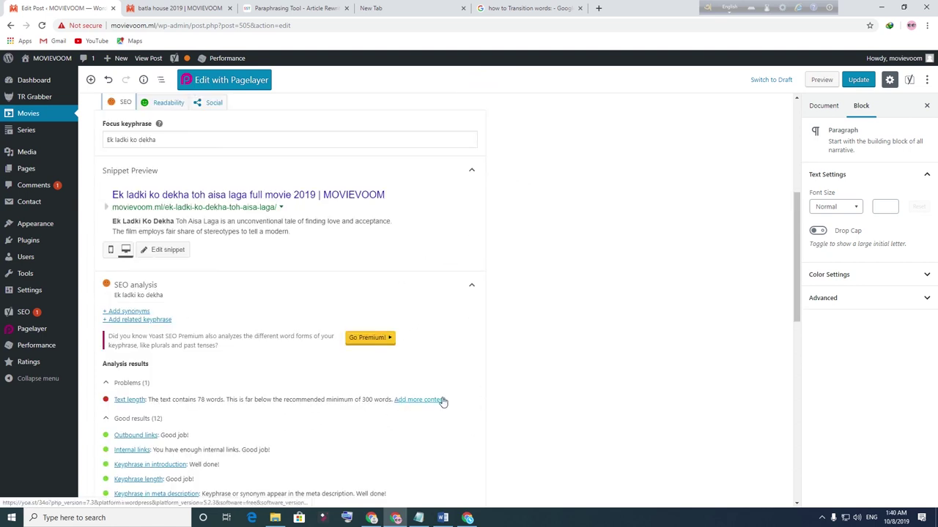
scroll(437, 389, "up", 3)
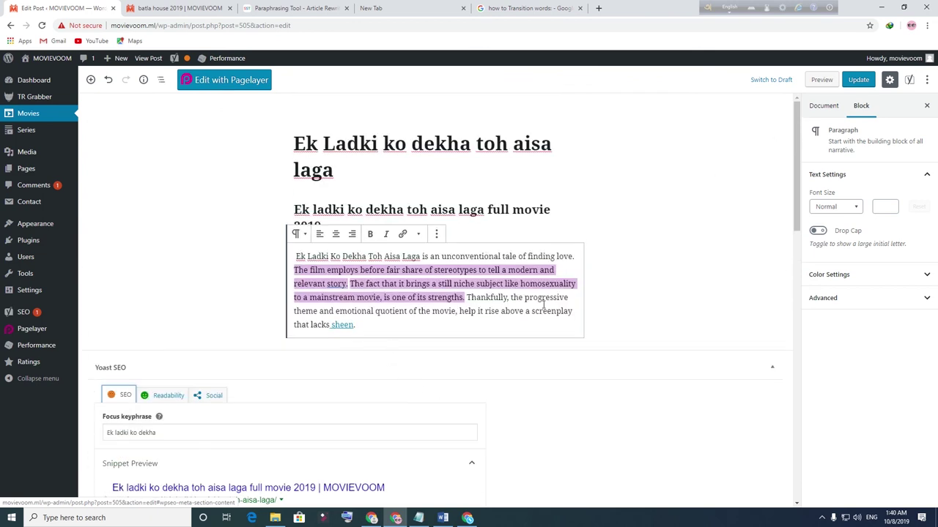
scroll(545, 306, "down", 1)
scroll(547, 306, "up", 1)
mouse_move(22, 176)
scroll(474, 337, "down", 2)
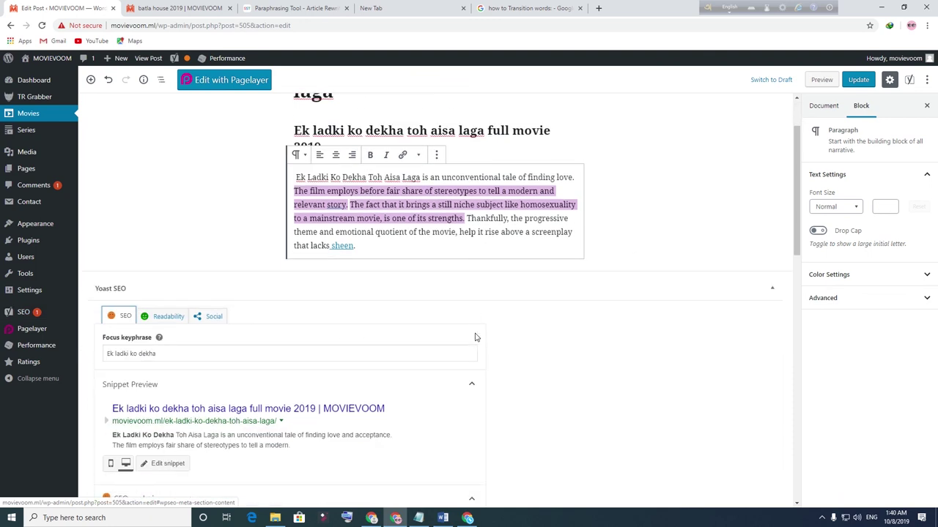